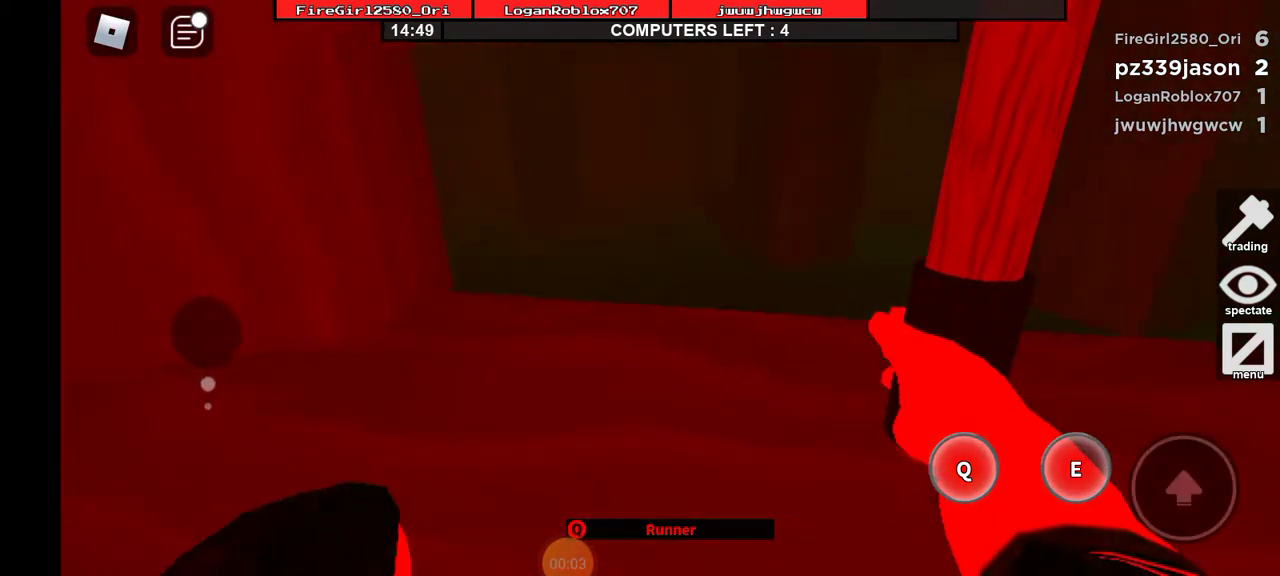
pyautogui.click(187, 32)
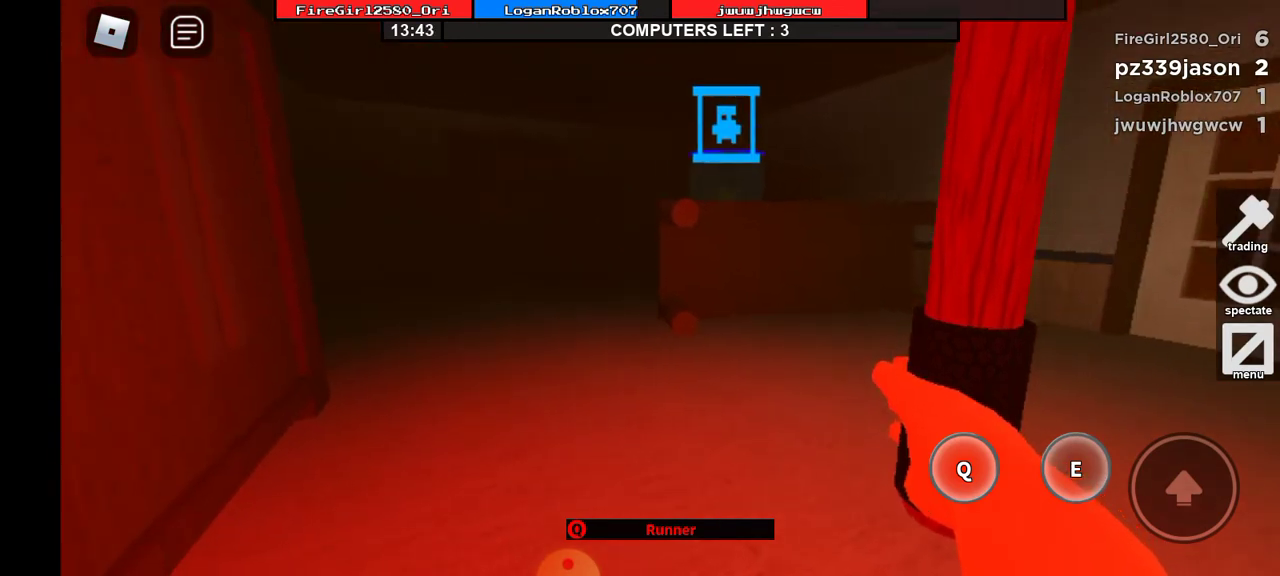
pyautogui.moveTo(238, 443); pyautogui.dragTo(290, 522)
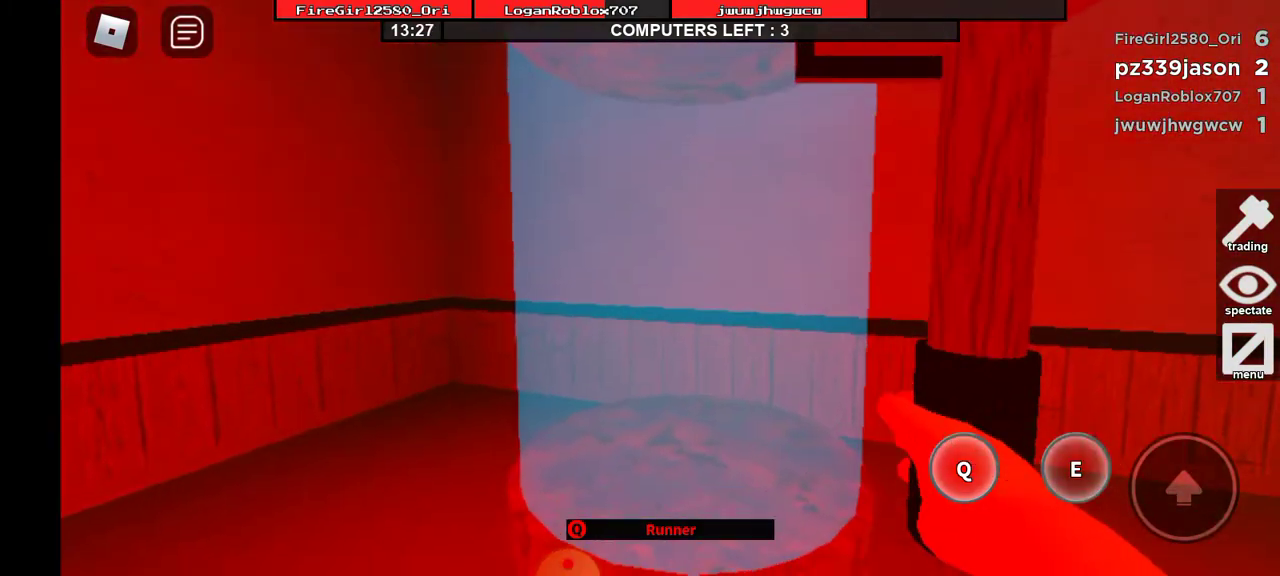
pyautogui.press('e')
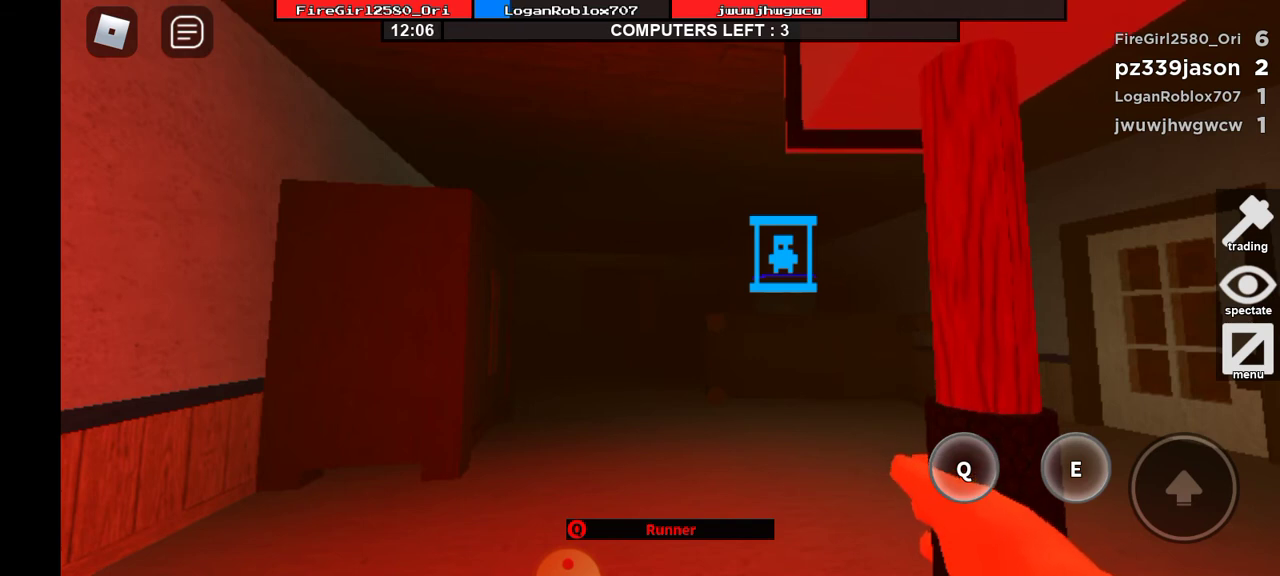
pyautogui.press('w')
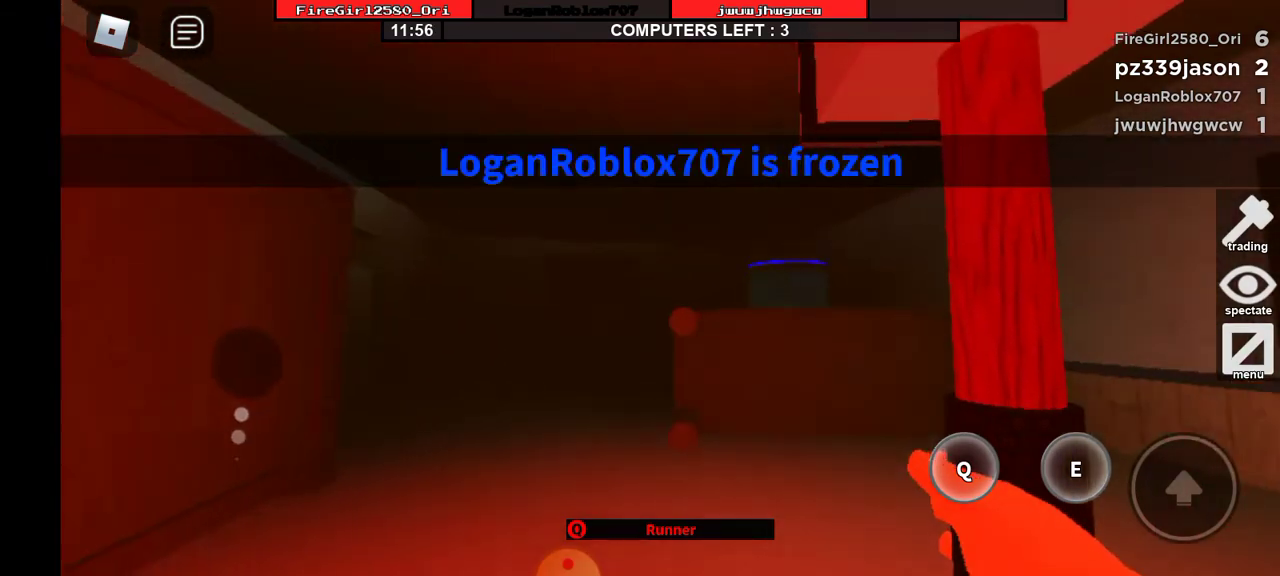
pyautogui.moveTo(220, 437)
pyautogui.mouseDown()
pyautogui.moveTo(187, 345)
pyautogui.moveTo(245, 295)
pyautogui.moveTo(327, 385)
pyautogui.moveTo(120, 320)
pyautogui.moveTo(210, 270)
pyautogui.mouseUp()
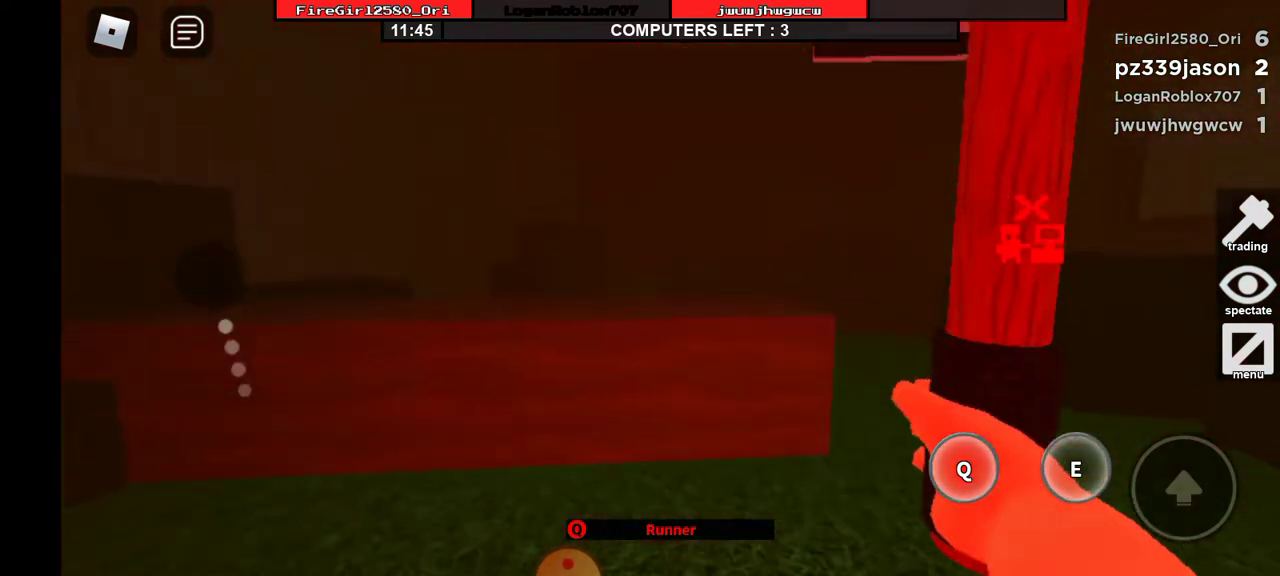
pyautogui.moveTo(225, 326); pyautogui.dragTo(203, 347)
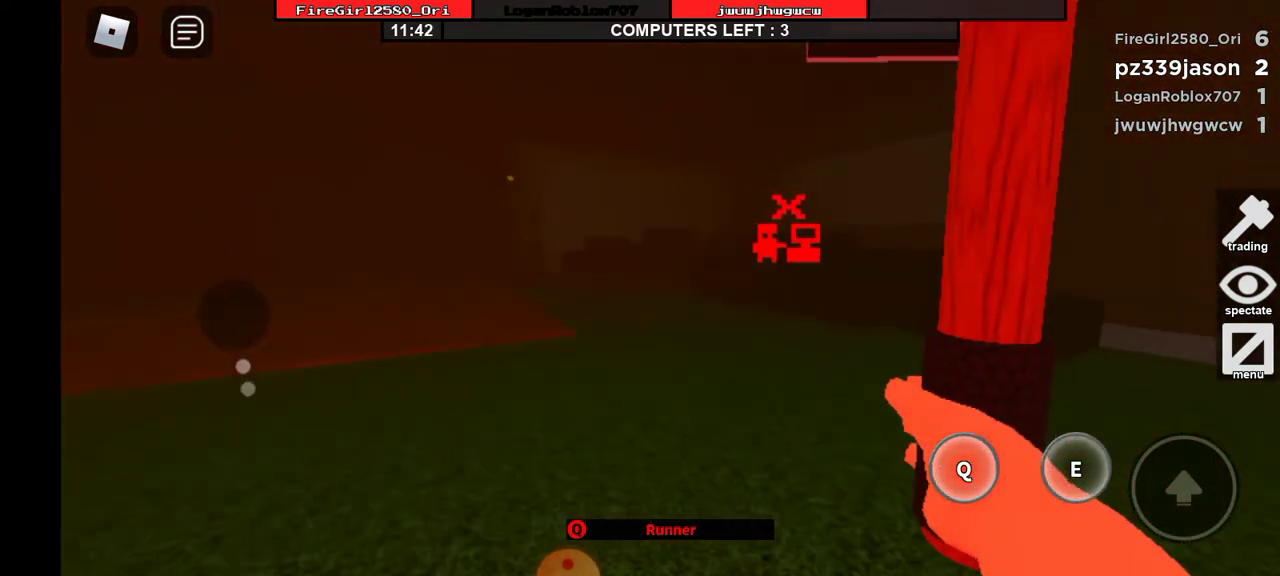
pyautogui.moveTo(203, 357); pyautogui.dragTo(195, 345)
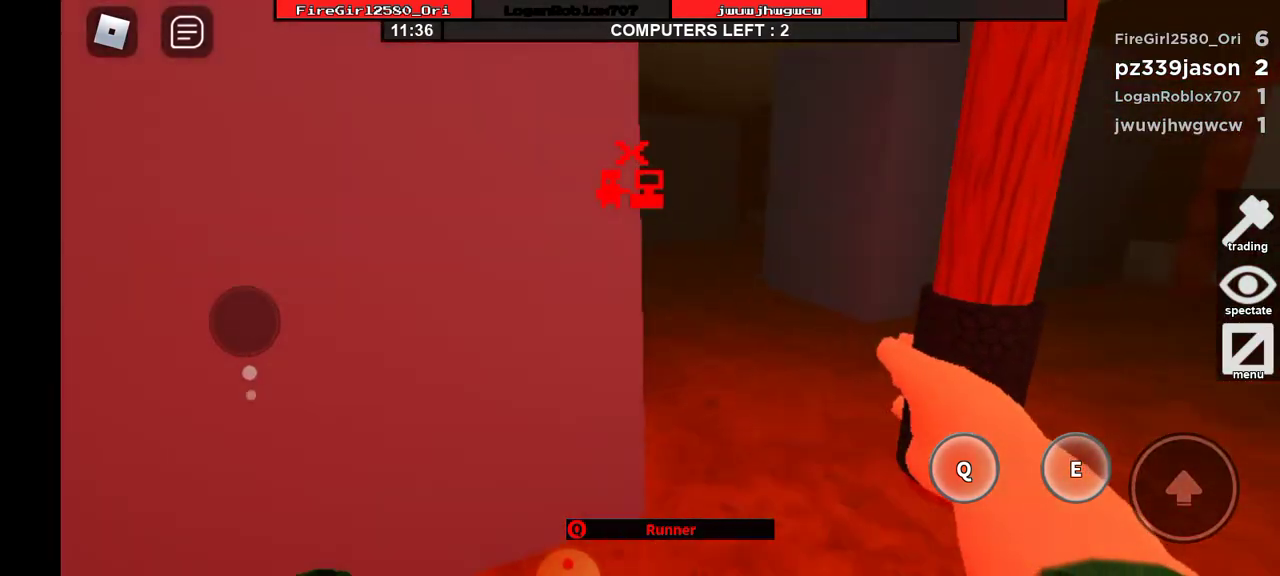
pyautogui.moveTo(245, 320)
pyautogui.mouseDown()
pyautogui.moveTo(209, 274)
pyautogui.moveTo(280, 360)
pyautogui.moveTo(257, 394)
pyautogui.moveTo(285, 358)
pyautogui.moveTo(246, 300)
pyautogui.moveTo(242, 325)
pyautogui.moveTo(226, 321)
pyautogui.moveTo(257, 329)
pyautogui.moveTo(257, 409)
pyautogui.moveTo(257, 334)
pyautogui.moveTo(280, 324)
pyautogui.moveTo(257, 303)
pyautogui.mouseUp()
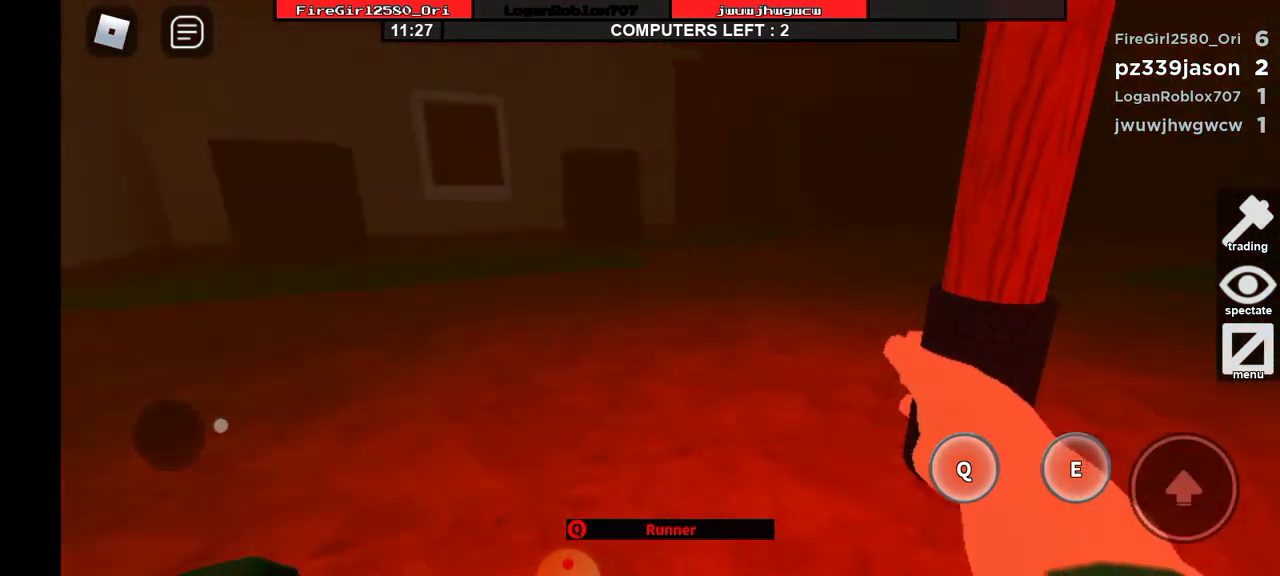
pyautogui.moveTo(220, 425)
pyautogui.mouseDown()
pyautogui.moveTo(243, 394)
pyautogui.moveTo(274, 406)
pyautogui.moveTo(252, 352)
pyautogui.mouseUp()
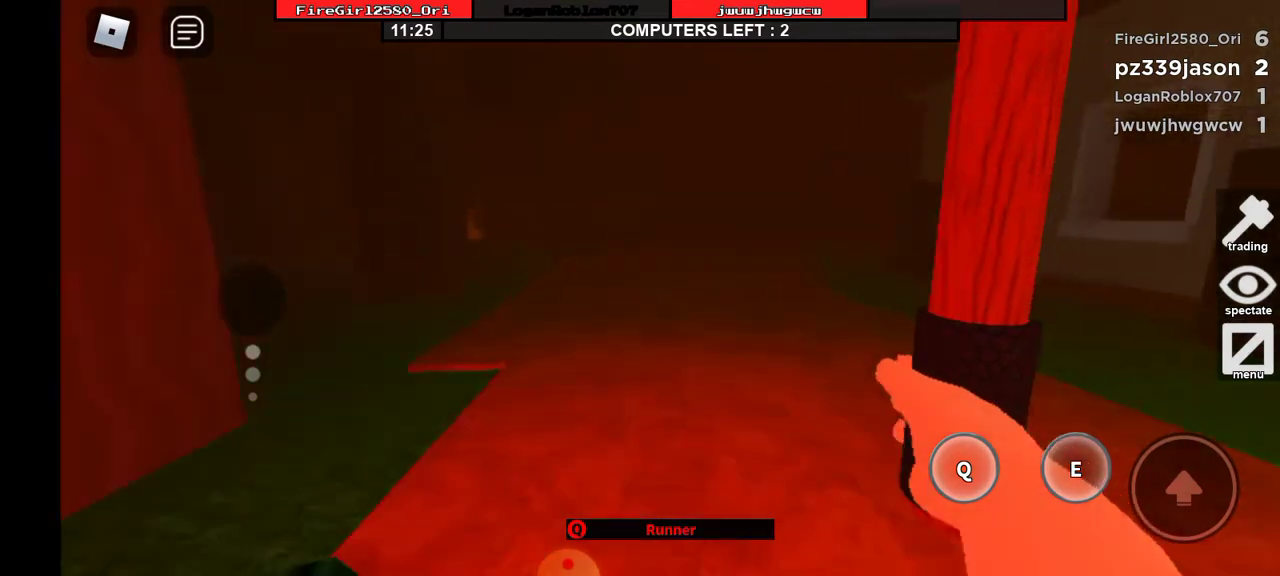
pyautogui.moveTo(252, 297); pyautogui.dragTo(252, 302)
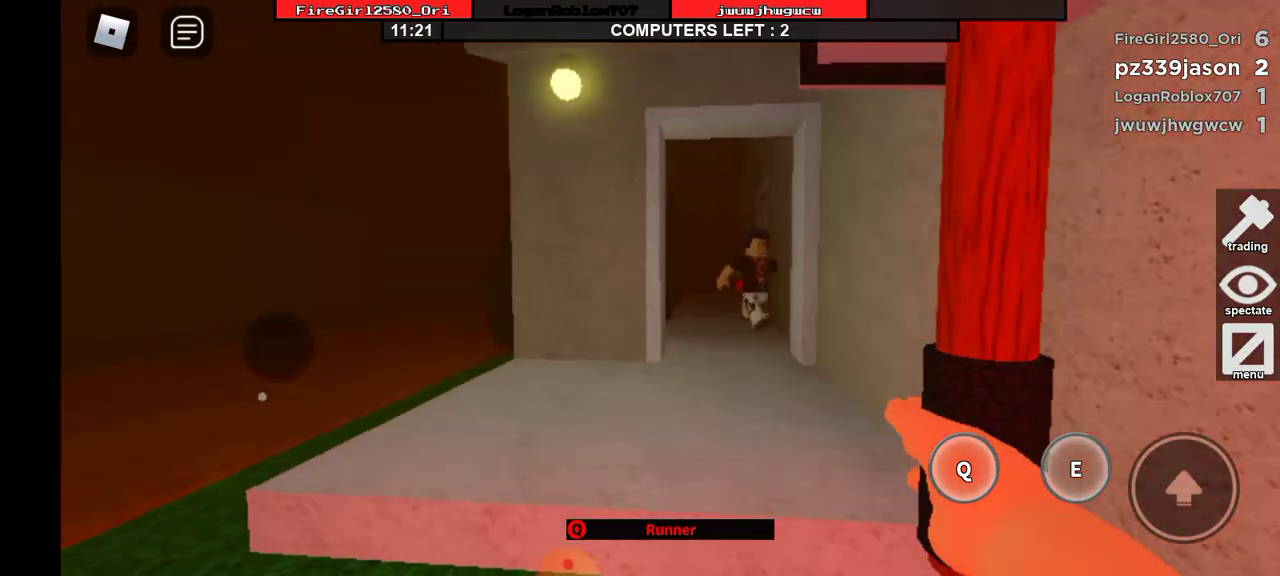
pyautogui.moveTo(280, 345)
pyautogui.mouseDown()
pyautogui.moveTo(249, 314)
pyautogui.moveTo(271, 343)
pyautogui.moveTo(266, 380)
pyautogui.mouseUp()
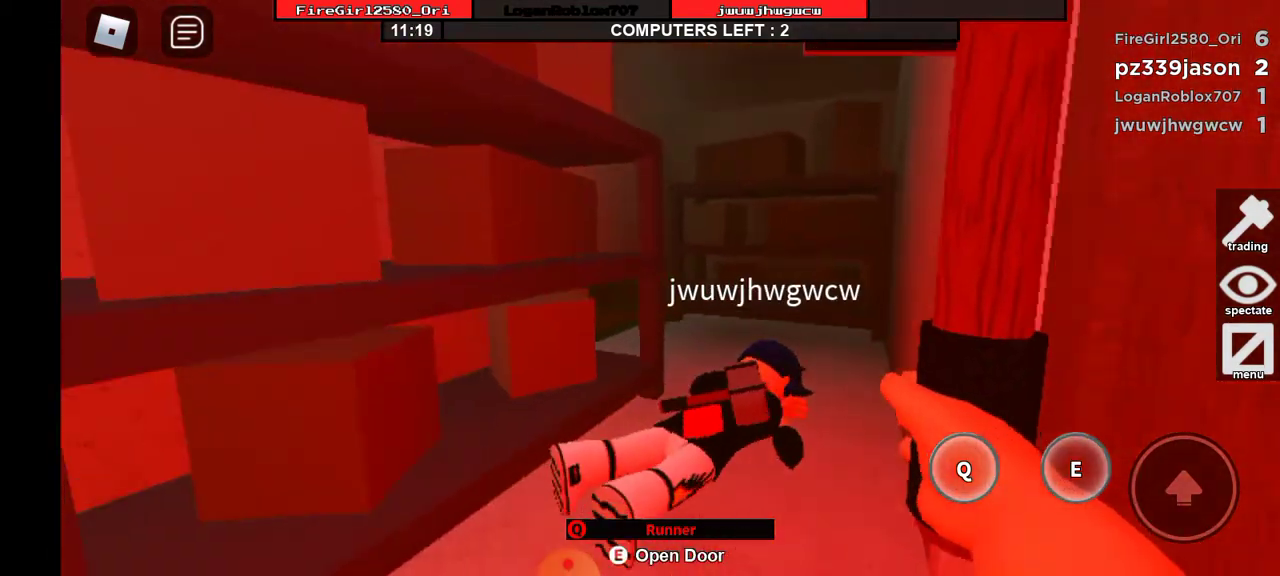
pyautogui.moveTo(150, 445)
pyautogui.mouseDown()
pyautogui.moveTo(194, 443)
pyautogui.moveTo(149, 443)
pyautogui.mouseUp()
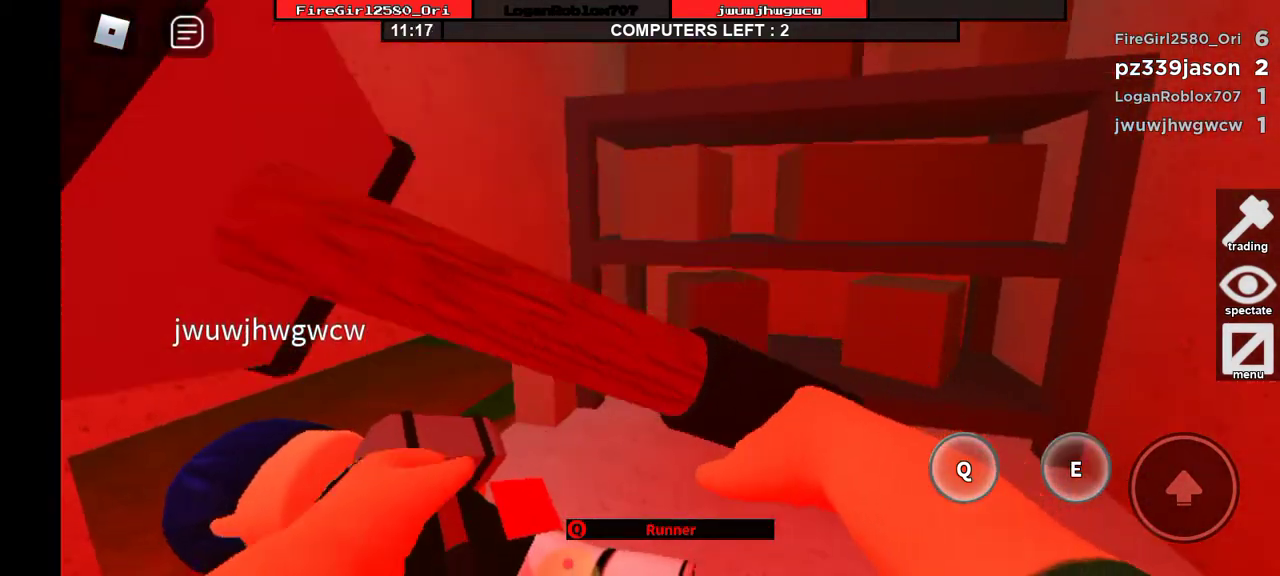
pyautogui.moveTo(800, 300); pyautogui.dragTo(500, 300)
pyautogui.moveTo(800, 300); pyautogui.dragTo(500, 300)
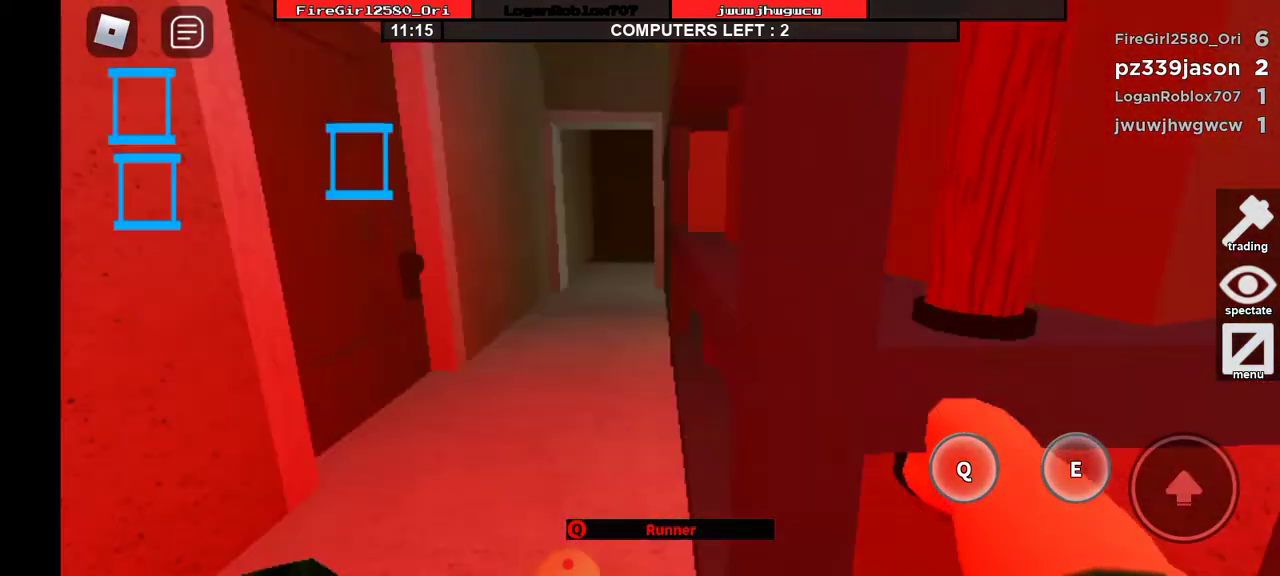
pyautogui.moveTo(229, 385); pyautogui.dragTo(263, 354)
pyautogui.moveTo(229, 385); pyautogui.dragTo(229, 350)
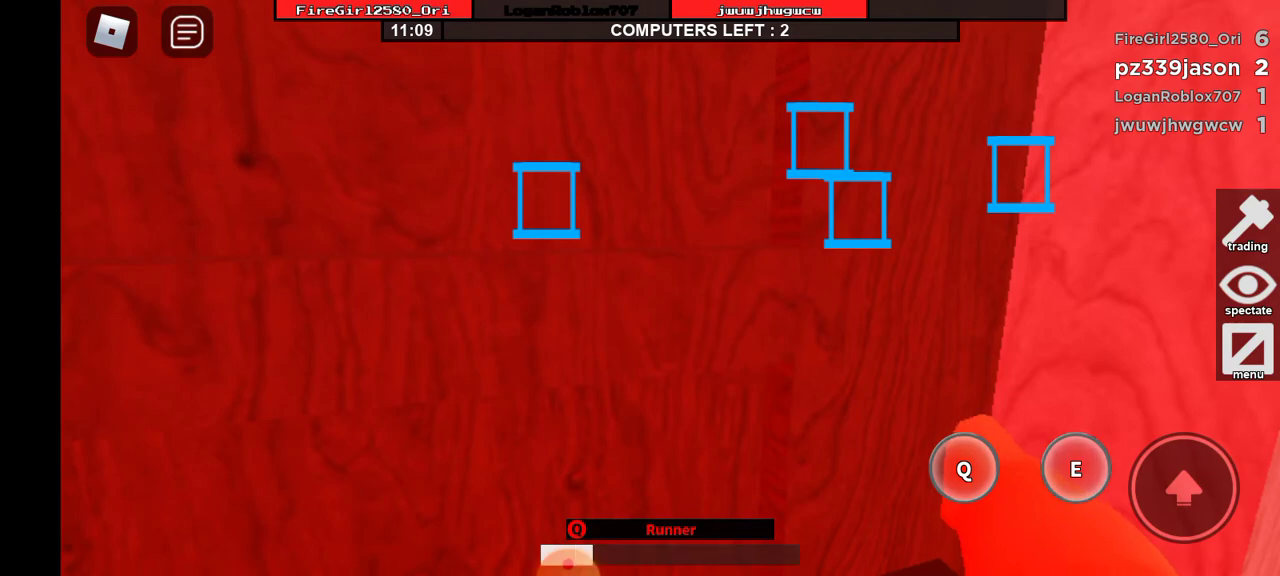
pyautogui.moveTo(800, 300); pyautogui.dragTo(500, 300)
pyautogui.moveTo(229, 400)
pyautogui.mouseDown()
pyautogui.moveTo(236, 300)
pyautogui.moveTo(191, 268)
pyautogui.moveTo(265, 478)
pyautogui.moveTo(200, 486)
pyautogui.mouseUp()
pyautogui.moveTo(500, 300); pyautogui.dragTo(900, 310)
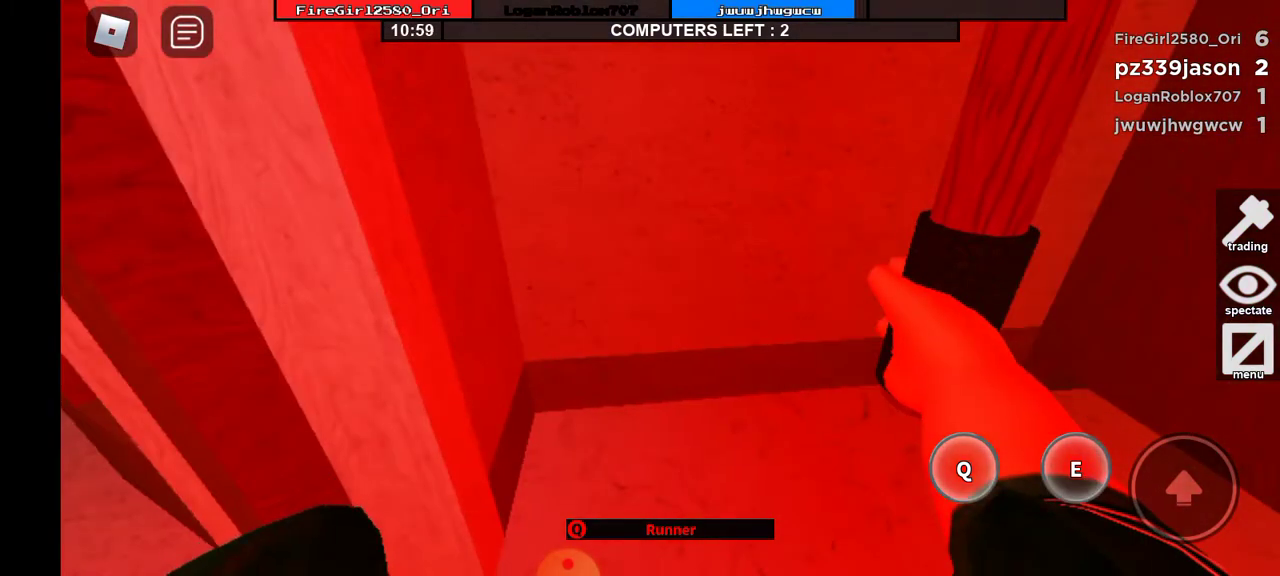
pyautogui.moveTo(700, 300); pyautogui.dragTo(560, 300)
pyautogui.moveTo(191, 369); pyautogui.dragTo(191, 340)
pyautogui.moveTo(204, 485); pyautogui.dragTo(204, 460)
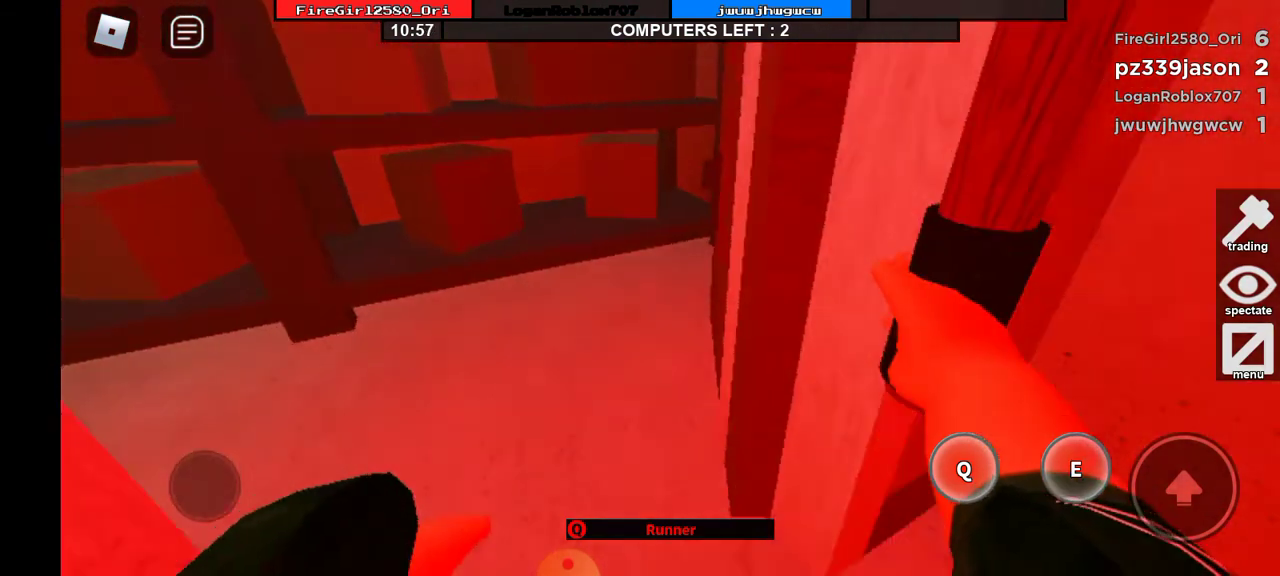
pyautogui.moveTo(700, 300)
pyautogui.mouseDown()
pyautogui.moveTo(420, 300)
pyautogui.moveTo(900, 300)
pyautogui.mouseUp()
pyautogui.moveTo(800, 300)
pyautogui.mouseDown()
pyautogui.moveTo(500, 300)
pyautogui.moveTo(850, 300)
pyautogui.mouseUp()
pyautogui.moveTo(500, 300); pyautogui.dragTo(900, 300)
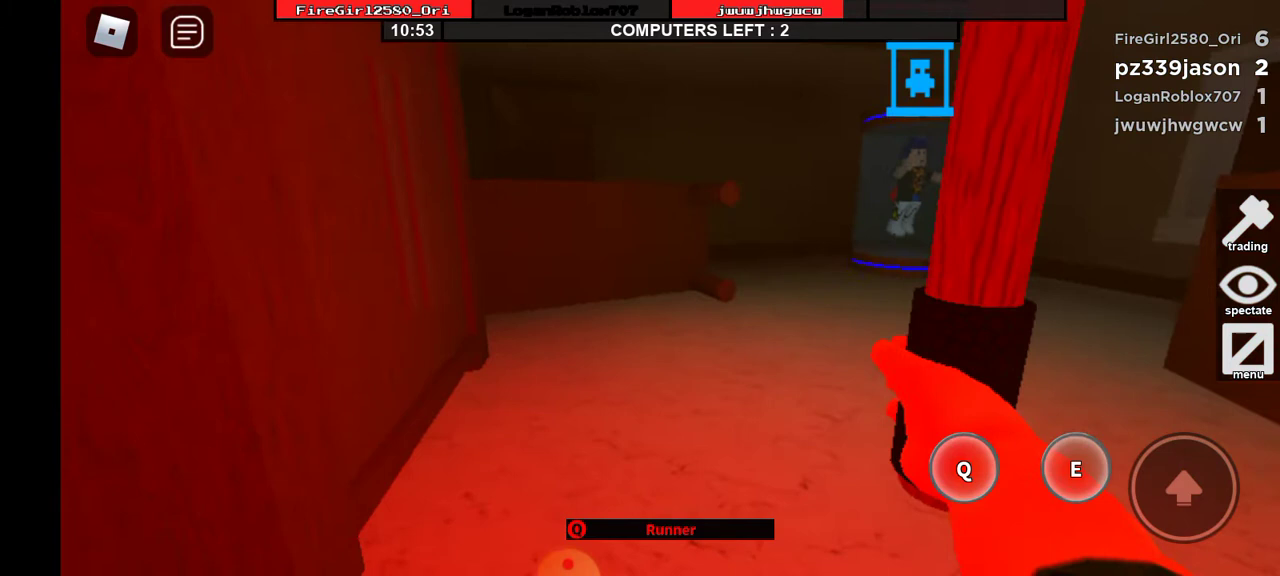
pyautogui.moveTo(700, 300); pyautogui.dragTo(620, 300)
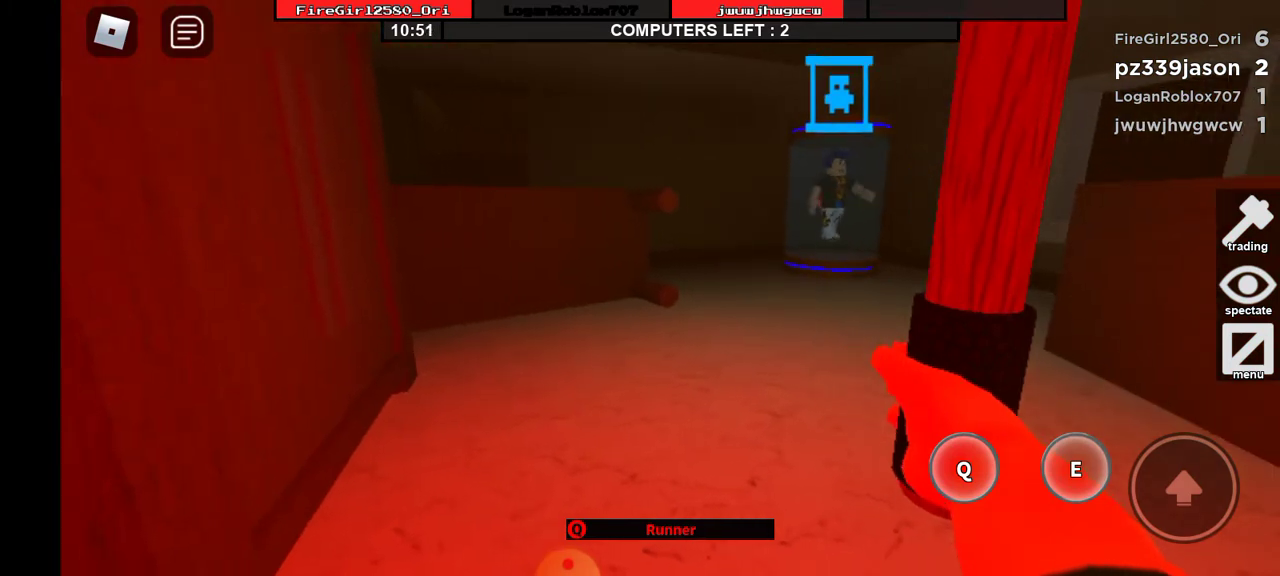
pyautogui.moveTo(184, 404); pyautogui.dragTo(184, 404)
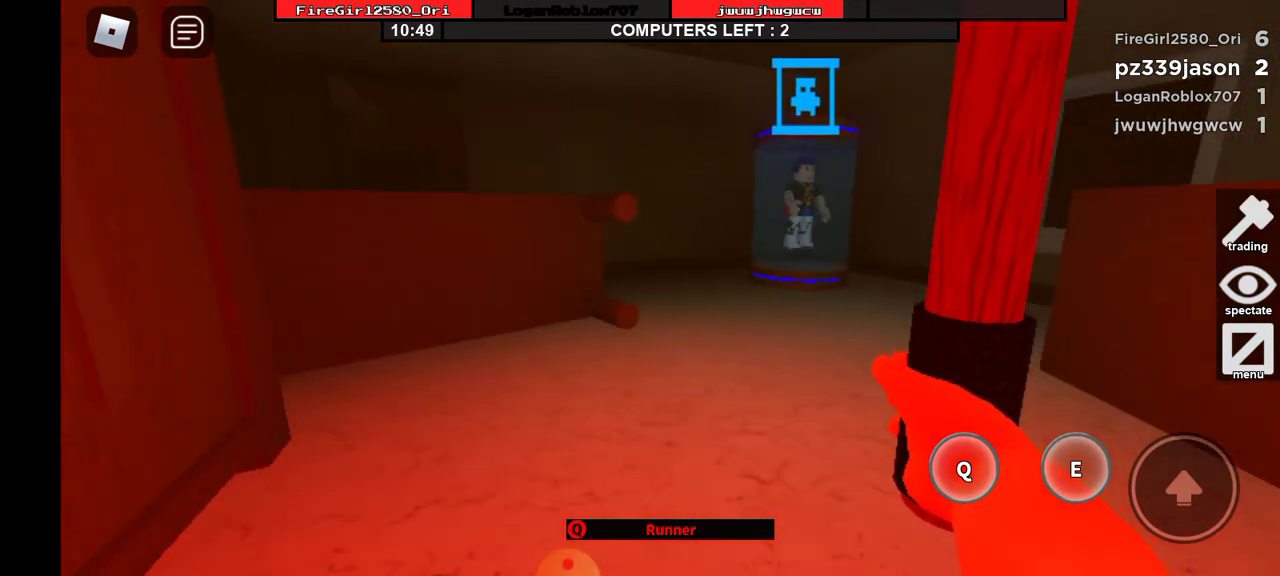
pyautogui.moveTo(700, 300); pyautogui.dragTo(640, 300)
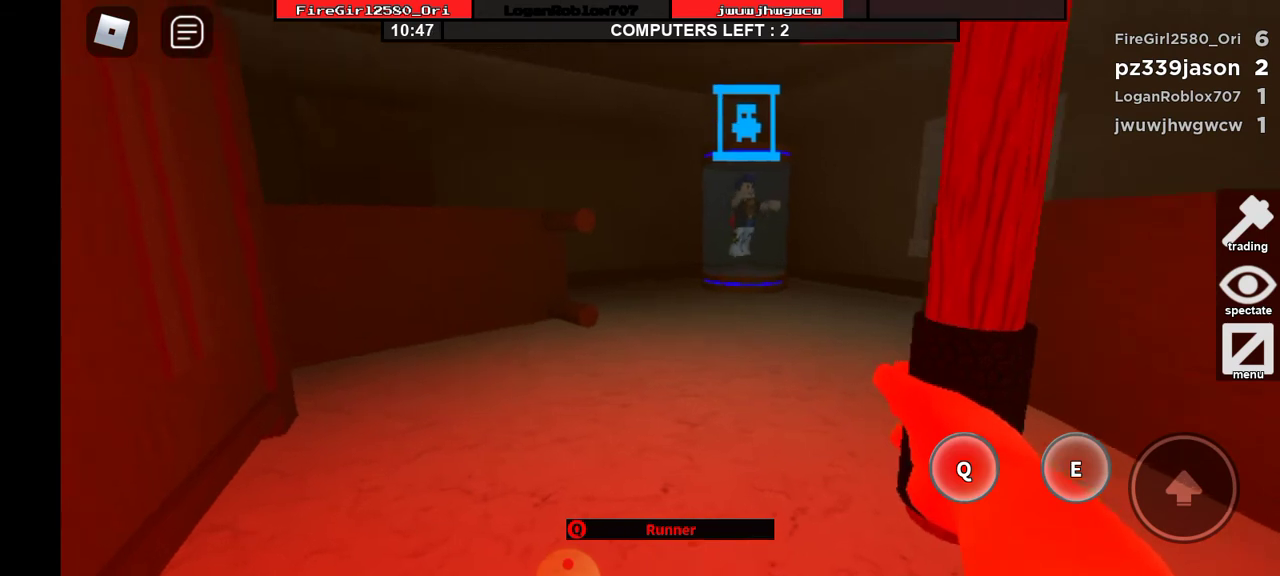
pyautogui.moveTo(250, 505); pyautogui.dragTo(244, 385)
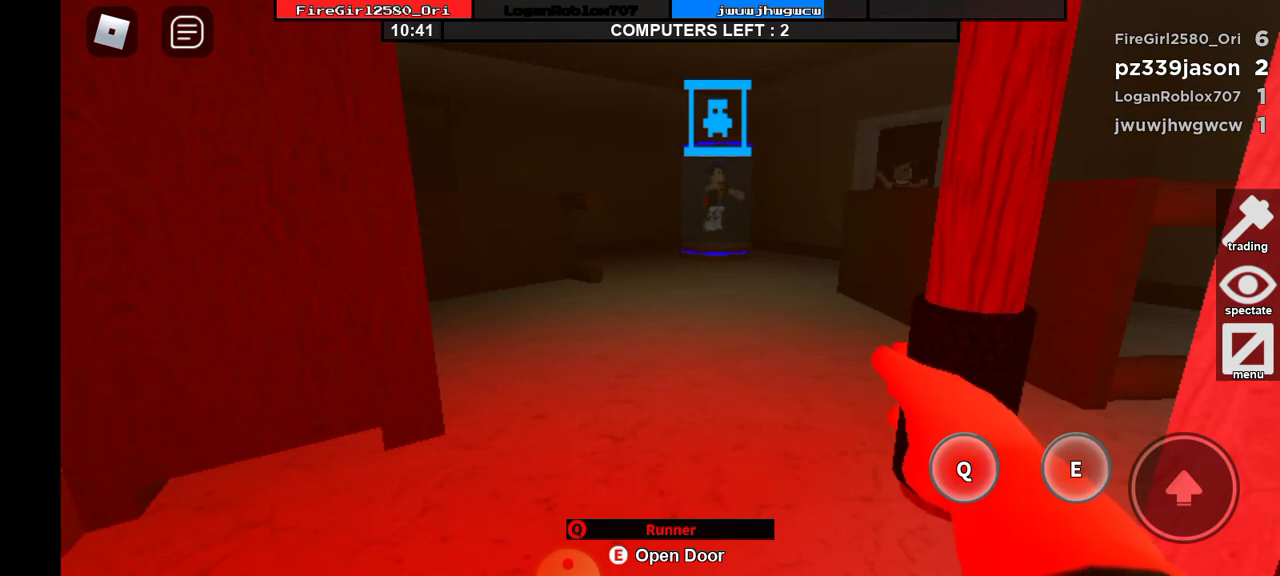
pyautogui.moveTo(217, 417); pyautogui.dragTo(250, 286)
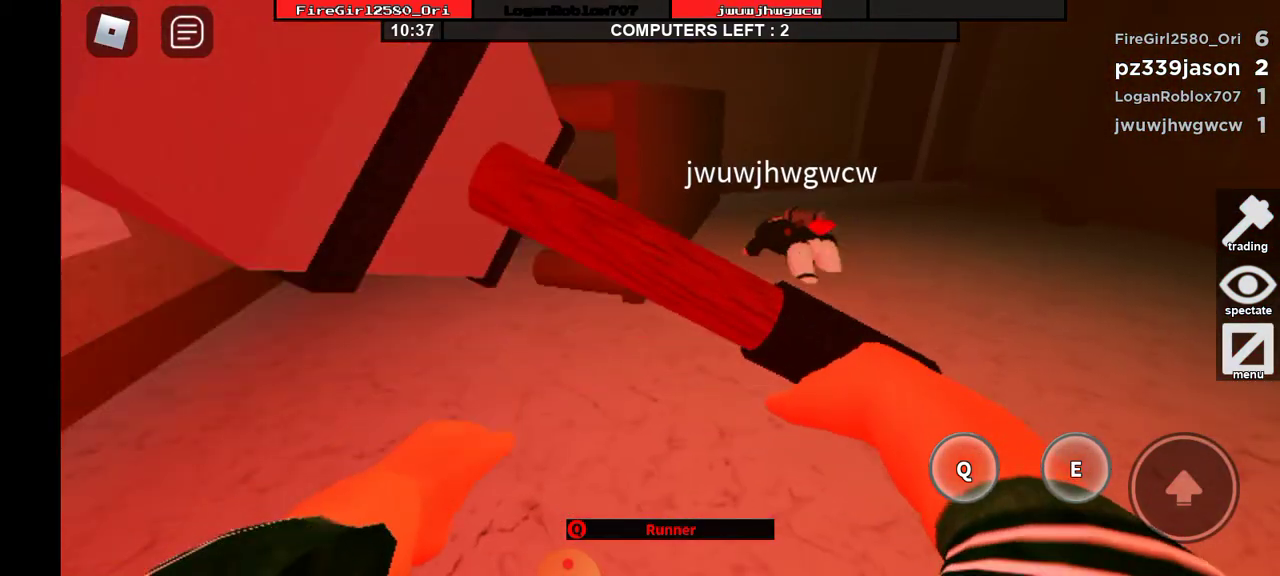
pyautogui.moveTo(240, 470)
pyautogui.mouseDown()
pyautogui.moveTo(240, 410)
pyautogui.moveTo(140, 345)
pyautogui.mouseUp()
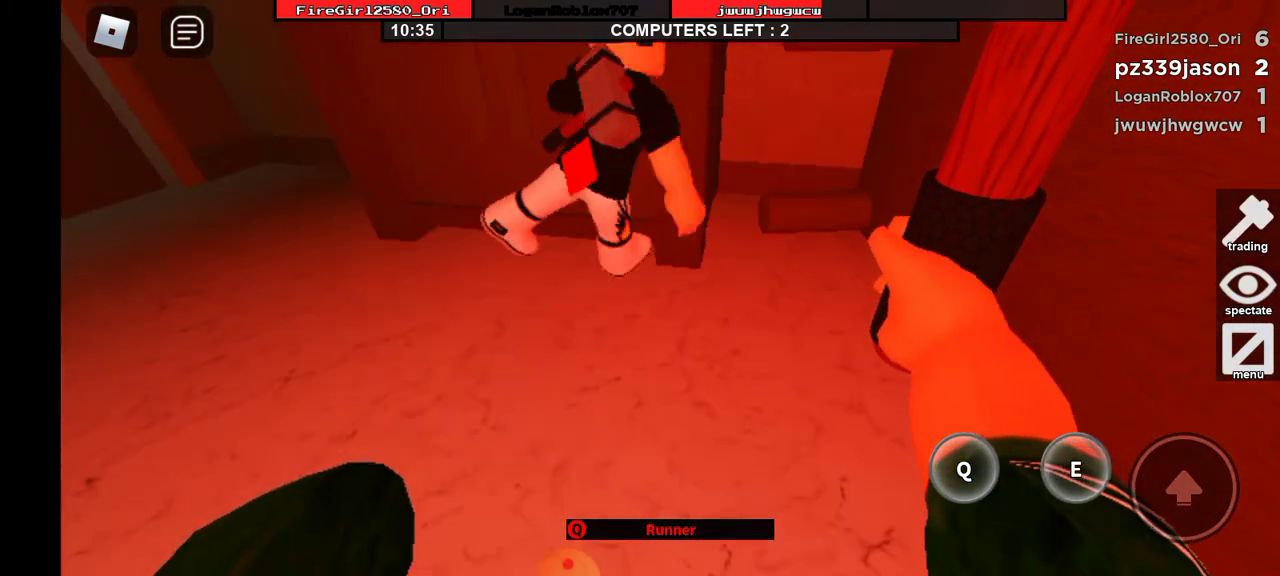
pyautogui.moveTo(140, 345); pyautogui.dragTo(140, 300)
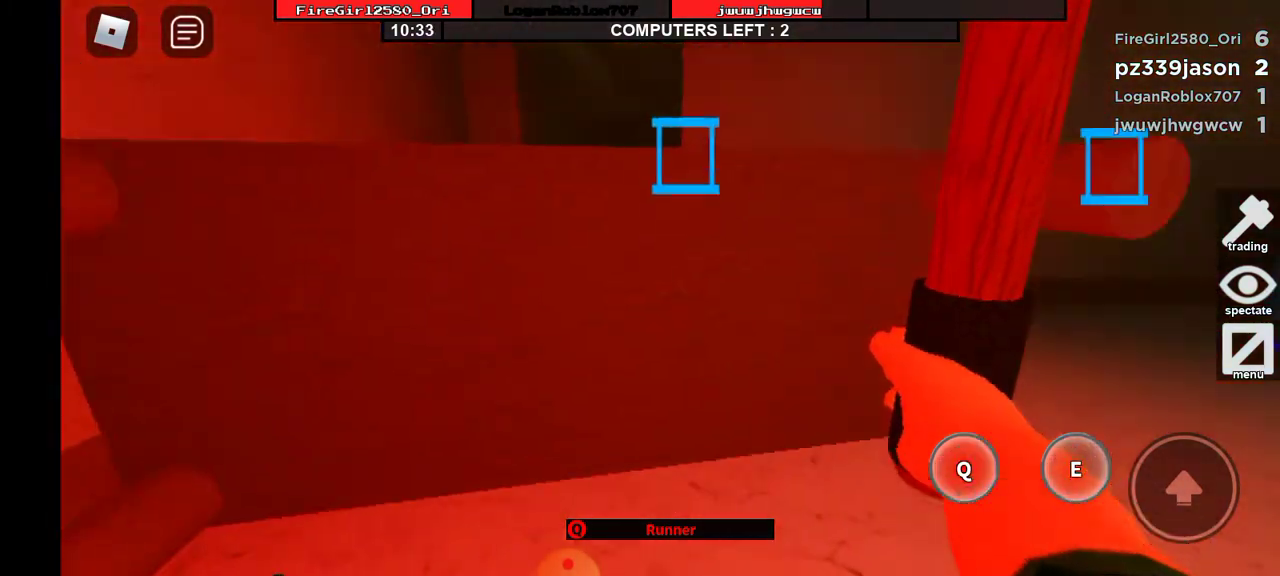
pyautogui.moveTo(243, 329)
pyautogui.mouseDown()
pyautogui.moveTo(205, 512)
pyautogui.moveTo(215, 500)
pyautogui.mouseUp()
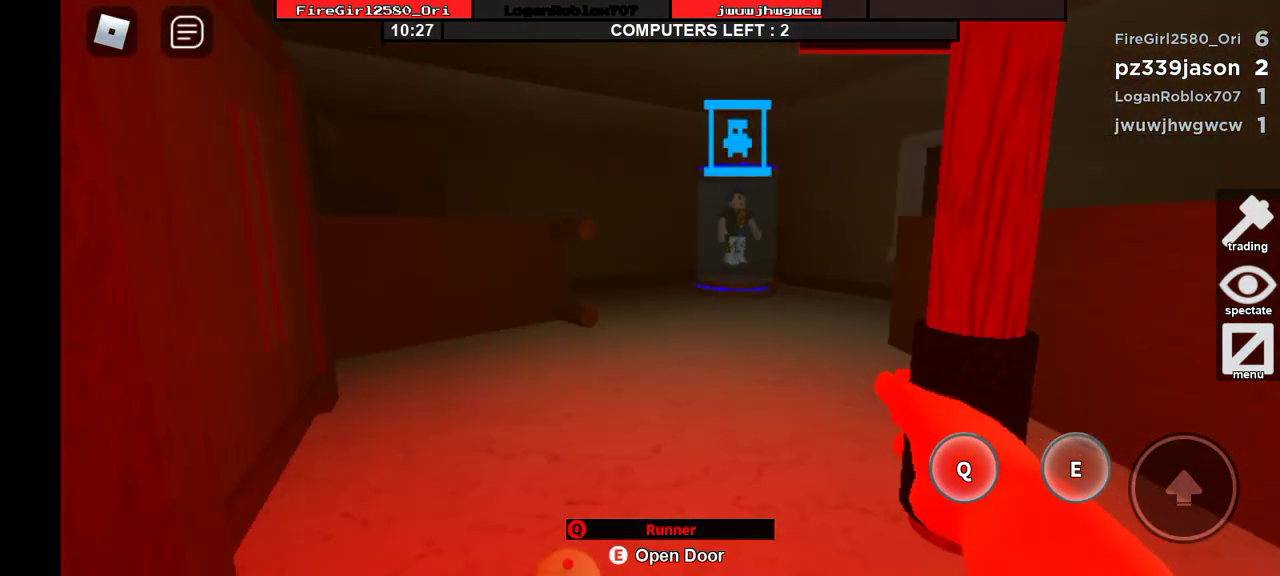
pyautogui.moveTo(800, 300); pyautogui.dragTo(440, 300)
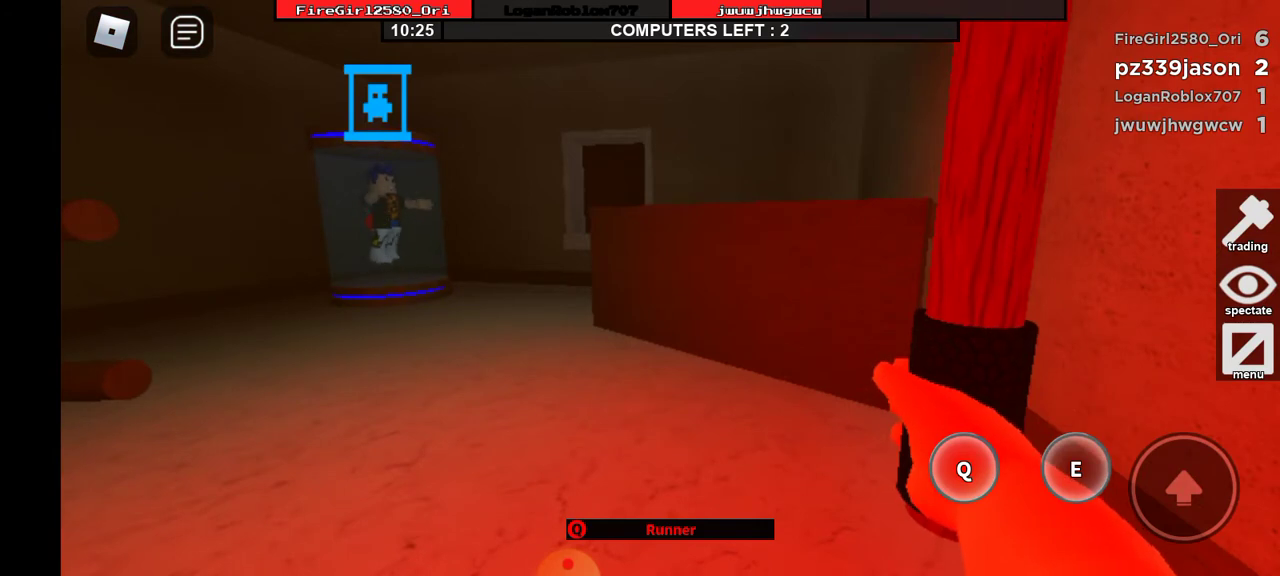
pyautogui.moveTo(243, 491); pyautogui.dragTo(201, 438)
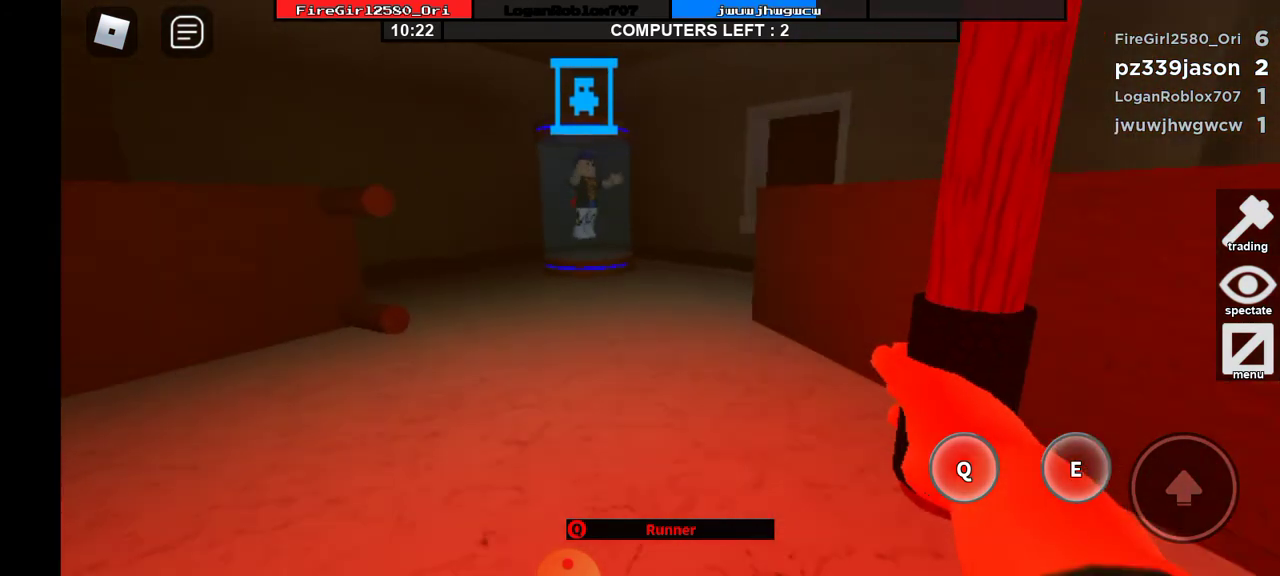
pyautogui.moveTo(600, 300)
pyautogui.mouseDown()
pyautogui.moveTo(970, 300)
pyautogui.moveTo(550, 300)
pyautogui.mouseUp()
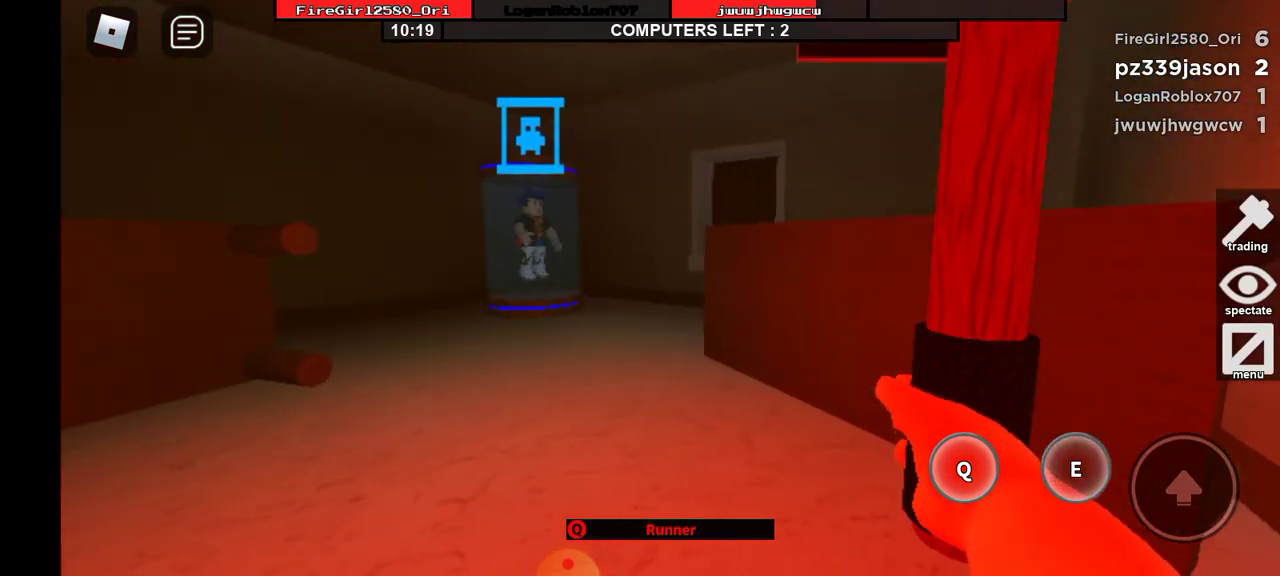
pyautogui.moveTo(195, 503)
pyautogui.mouseDown()
pyautogui.moveTo(193, 450)
pyautogui.moveTo(192, 545)
pyautogui.mouseUp()
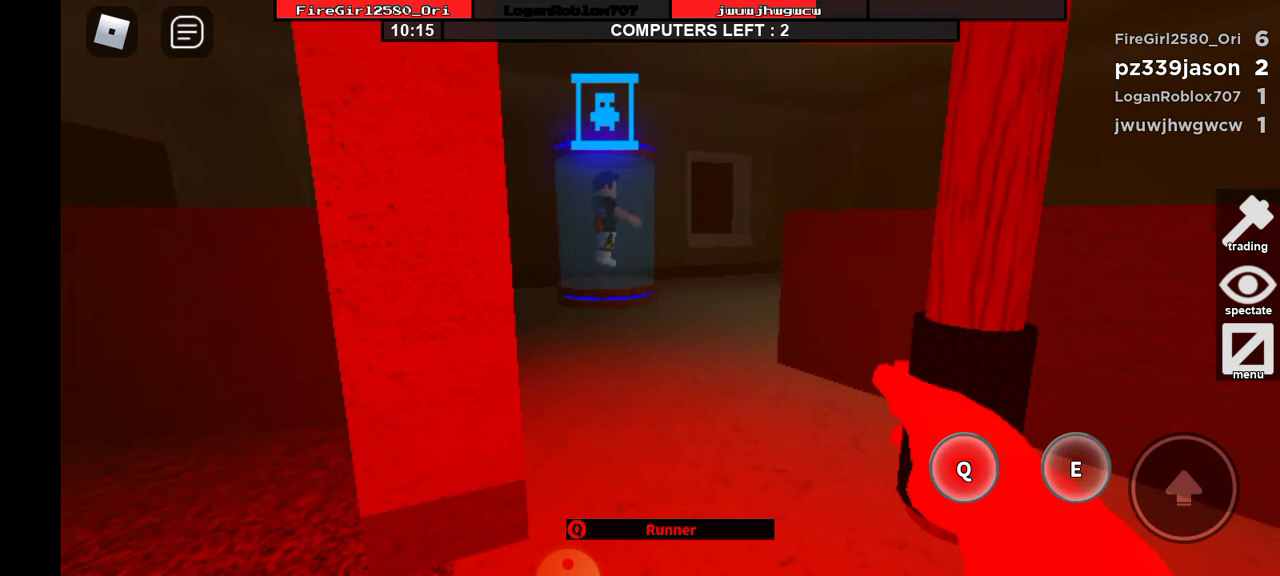
pyautogui.moveTo(177, 473); pyautogui.dragTo(137, 522)
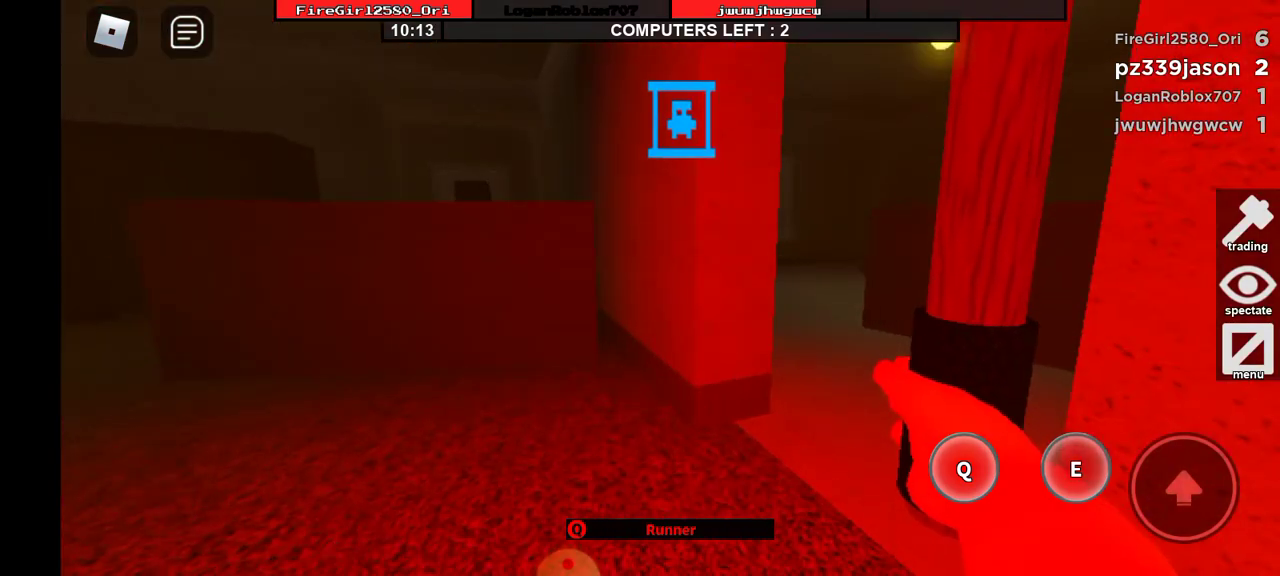
pyautogui.moveTo(193, 410); pyautogui.dragTo(215, 360)
pyautogui.moveTo(157, 500); pyautogui.dragTo(157, 470)
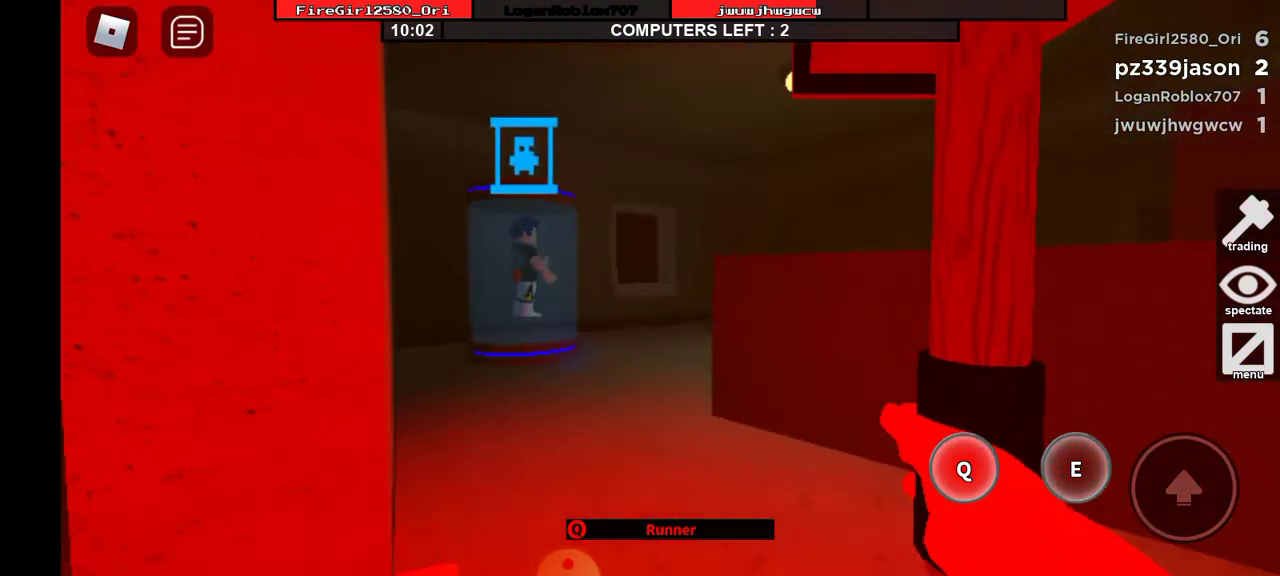
pyautogui.moveTo(170, 478); pyautogui.dragTo(208, 446)
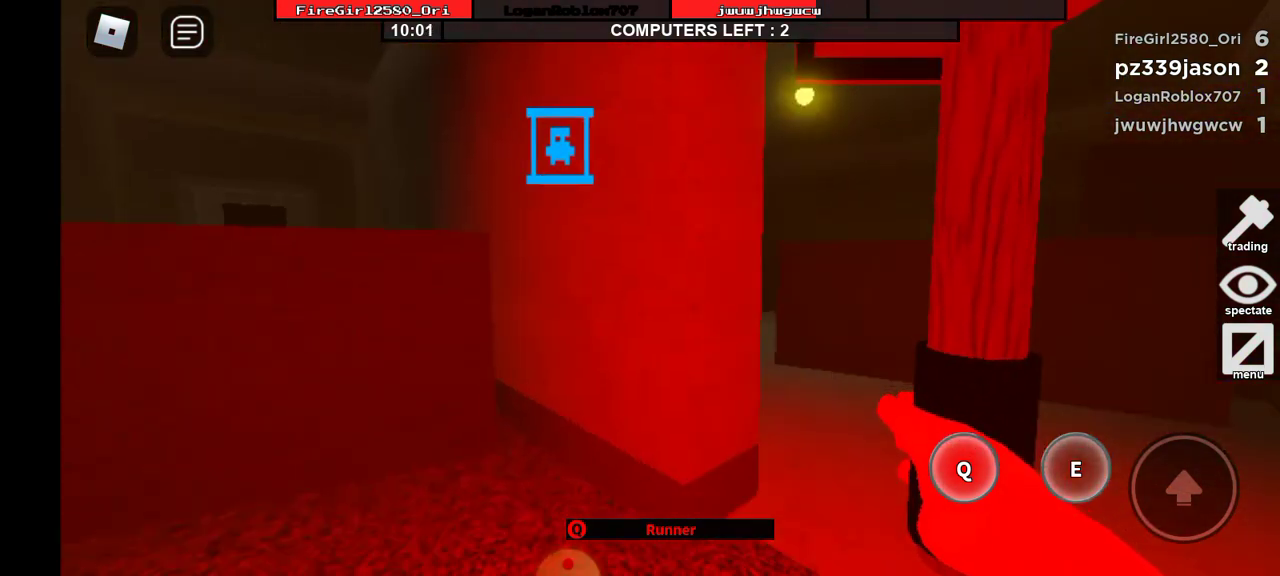
pyautogui.moveTo(251, 491)
pyautogui.mouseDown()
pyautogui.moveTo(255, 300)
pyautogui.moveTo(314, 471)
pyautogui.moveTo(276, 537)
pyautogui.mouseUp()
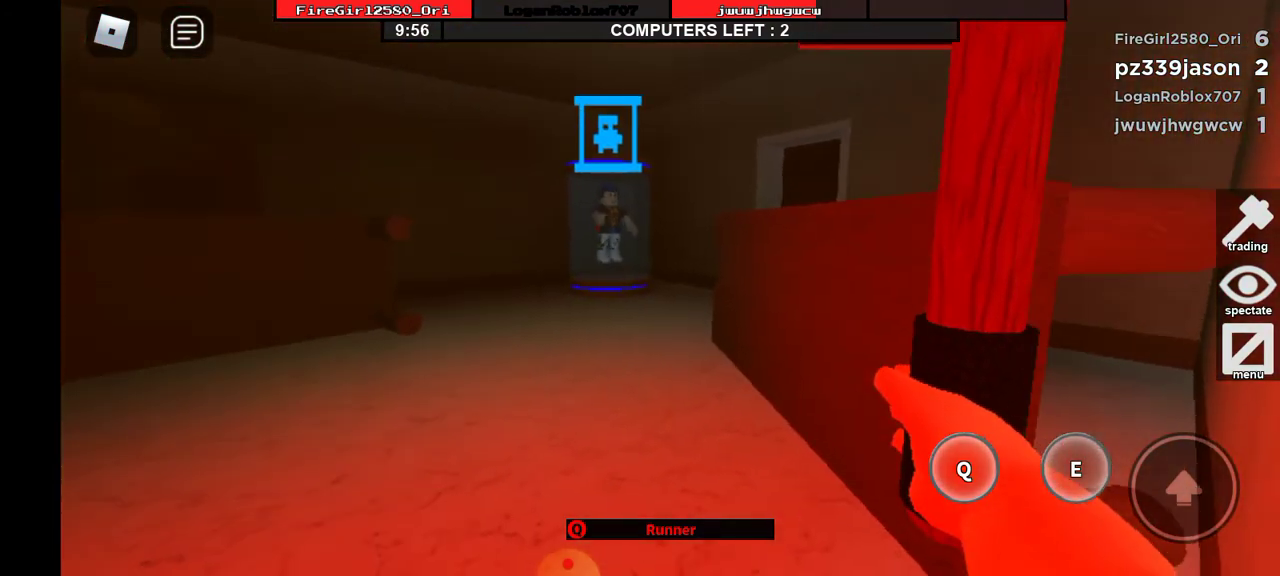
pyautogui.moveTo(201, 473); pyautogui.dragTo(163, 485)
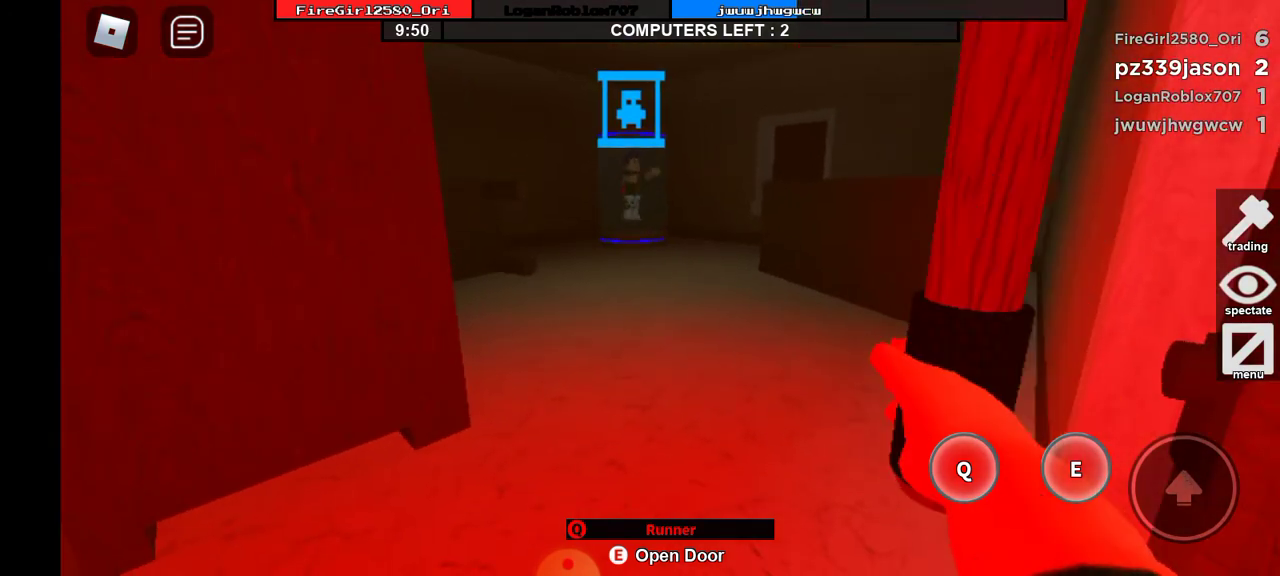
pyautogui.press('w')
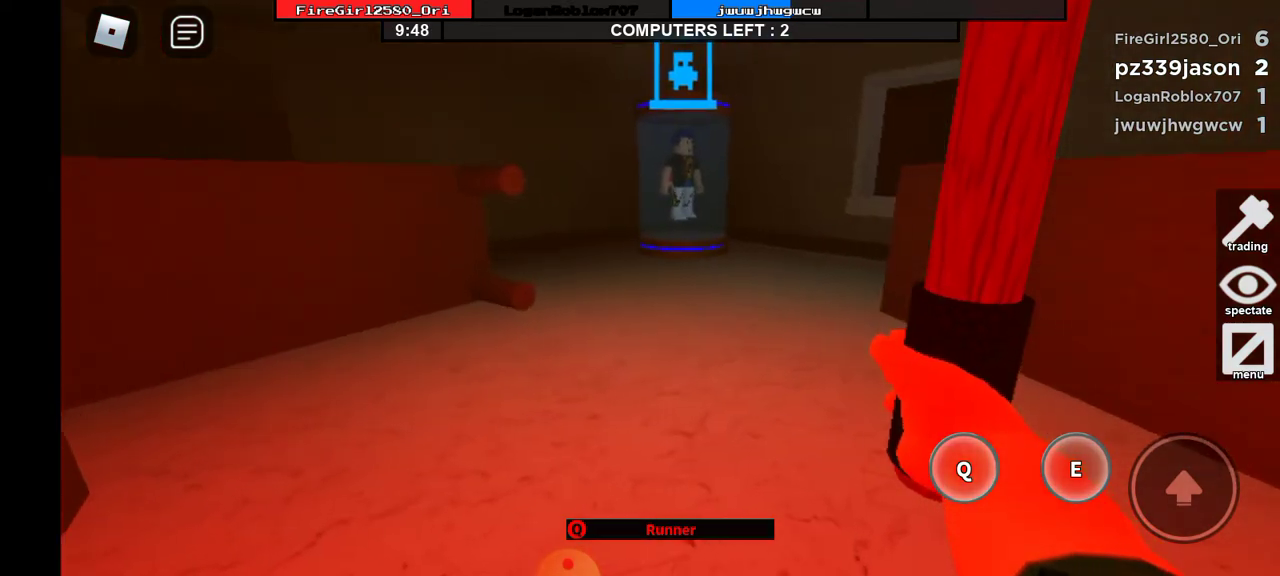
pyautogui.moveTo(229, 527)
pyautogui.mouseDown()
pyautogui.moveTo(226, 310)
pyautogui.moveTo(209, 260)
pyautogui.mouseUp()
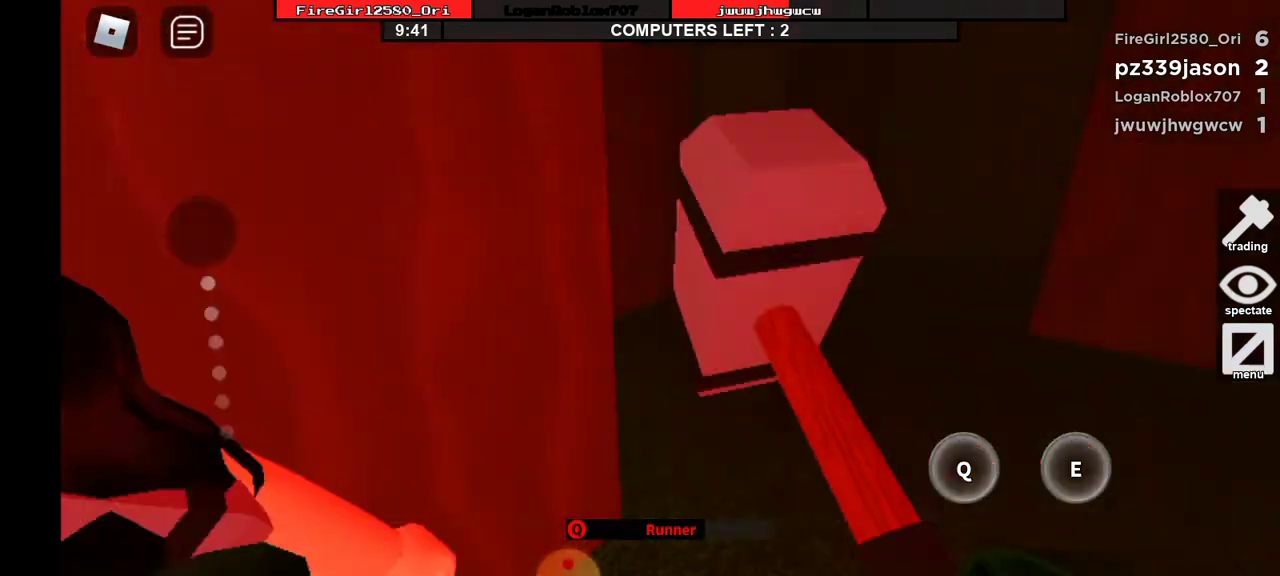
pyautogui.moveTo(209, 260); pyautogui.dragTo(200, 228)
pyautogui.moveTo(225, 400)
pyautogui.mouseDown()
pyautogui.moveTo(320, 305)
pyautogui.moveTo(238, 200)
pyautogui.mouseUp()
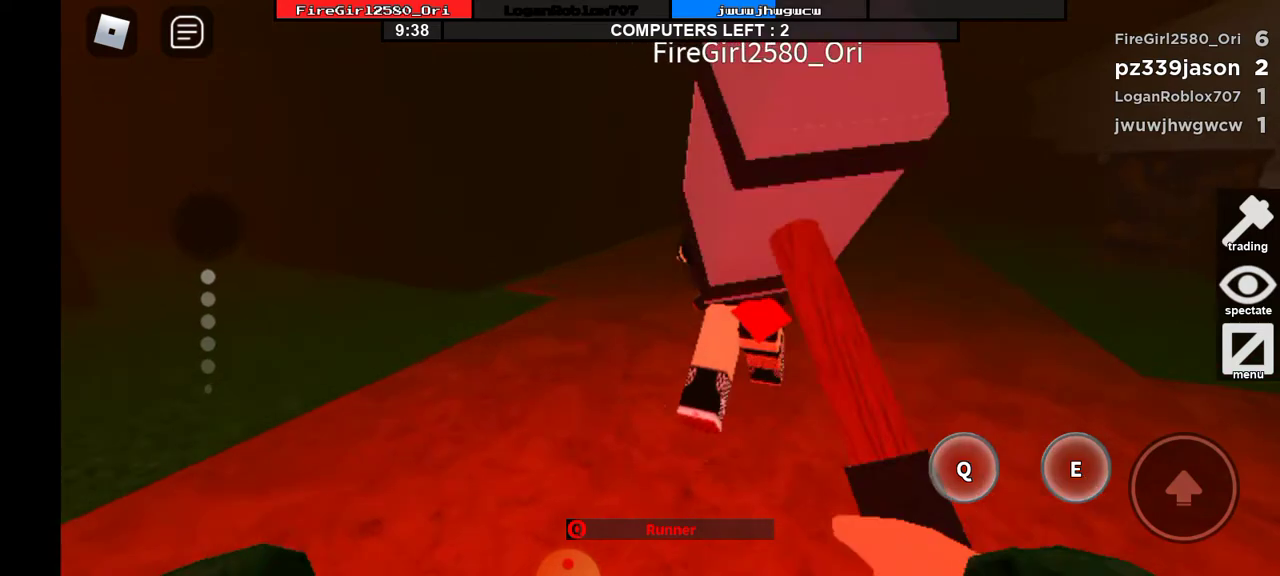
pyautogui.moveTo(205, 185); pyautogui.dragTo(240, 180)
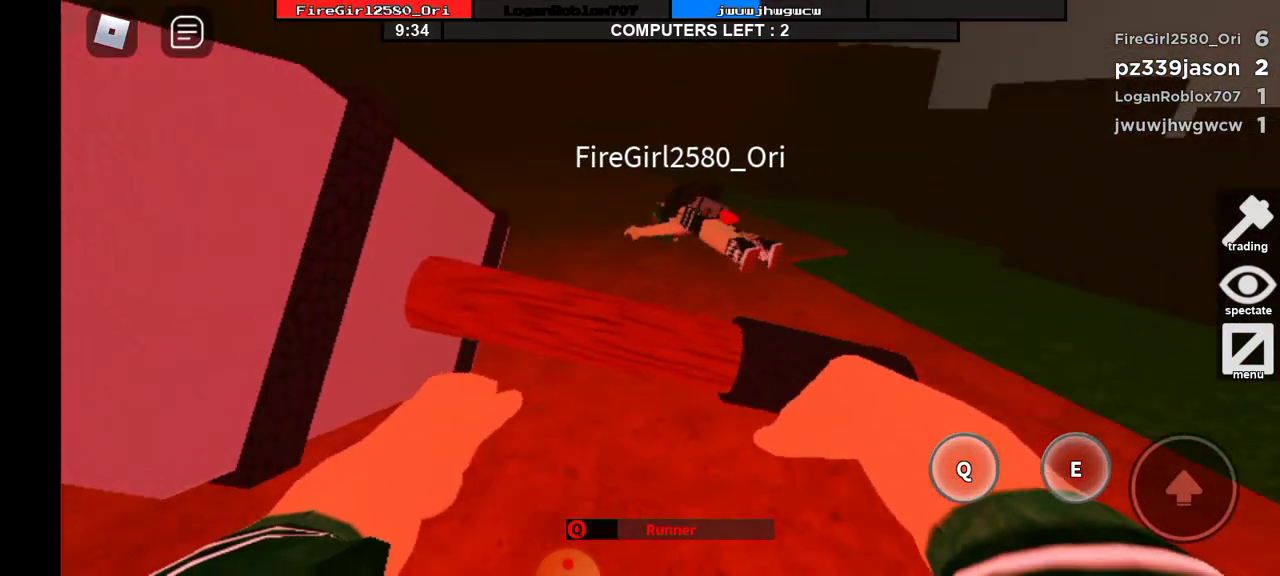
pyautogui.moveTo(214, 422); pyautogui.dragTo(207, 347)
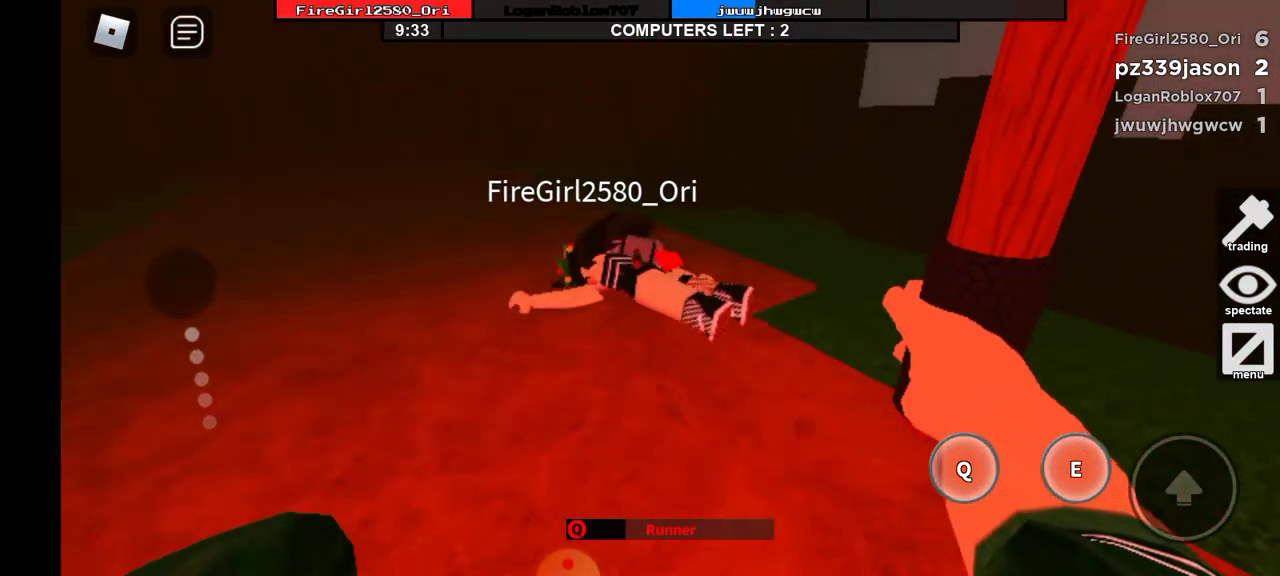
pyautogui.moveTo(208, 400); pyautogui.dragTo(262, 298)
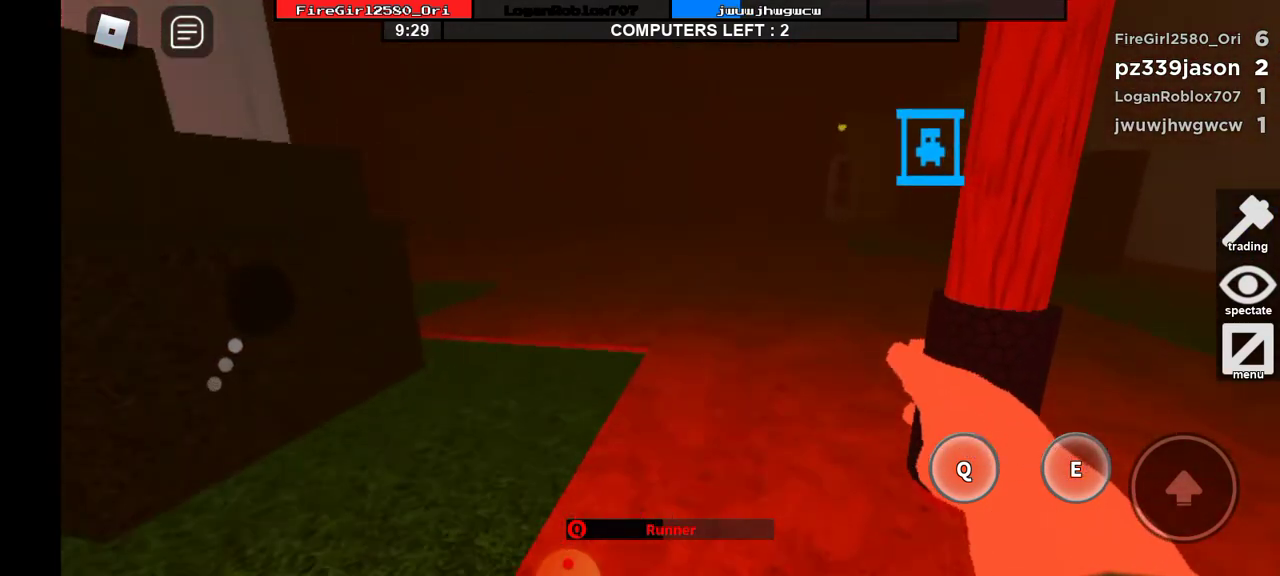
pyautogui.moveTo(226, 262)
pyautogui.mouseDown()
pyautogui.moveTo(220, 245)
pyautogui.moveTo(205, 268)
pyautogui.mouseUp()
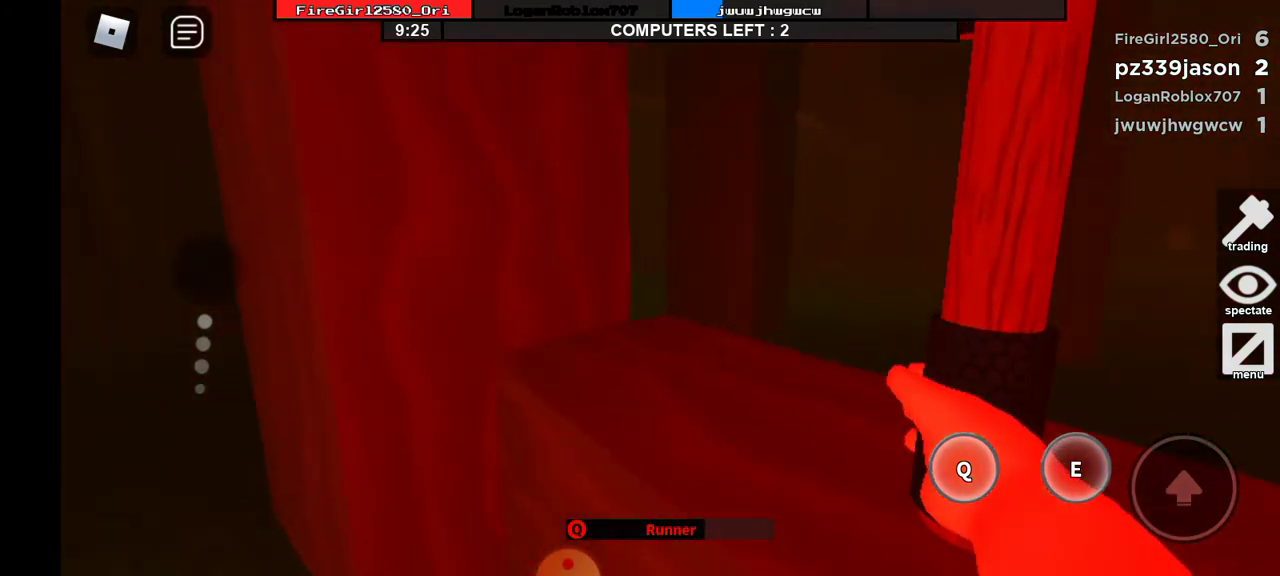
pyautogui.moveTo(204, 321)
pyautogui.mouseDown()
pyautogui.moveTo(143, 288)
pyautogui.moveTo(233, 321)
pyautogui.mouseUp()
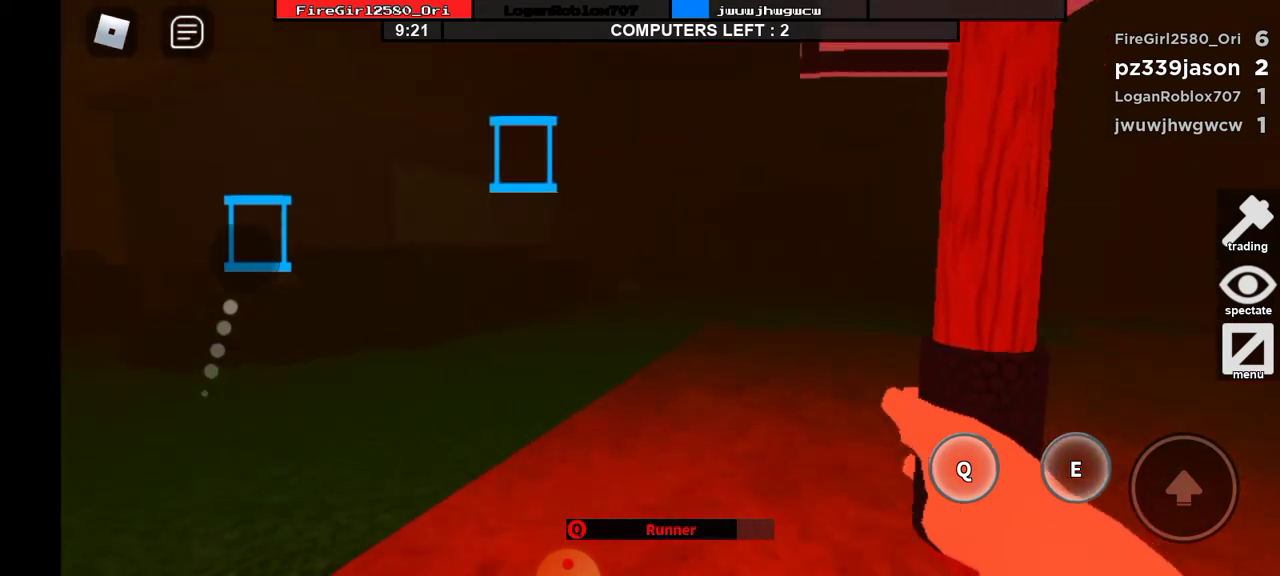
pyautogui.moveTo(245, 258); pyautogui.dragTo(245, 262)
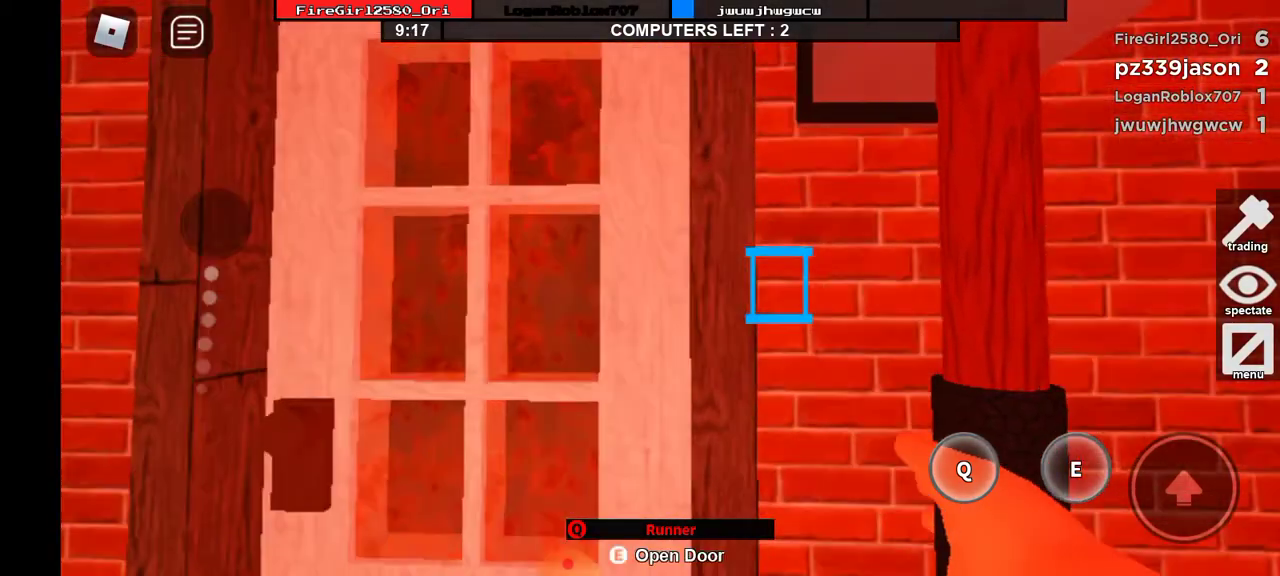
pyautogui.moveTo(245, 262); pyautogui.dragTo(190, 230)
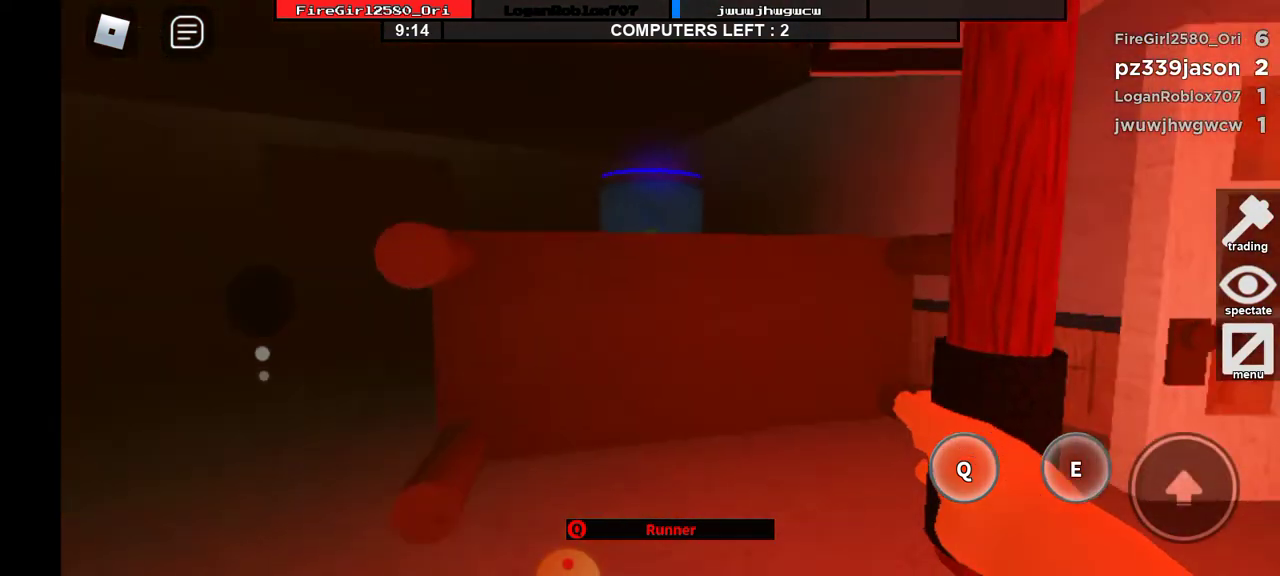
pyautogui.moveTo(263, 357)
pyautogui.mouseDown()
pyautogui.moveTo(175, 376)
pyautogui.moveTo(200, 329)
pyautogui.mouseUp()
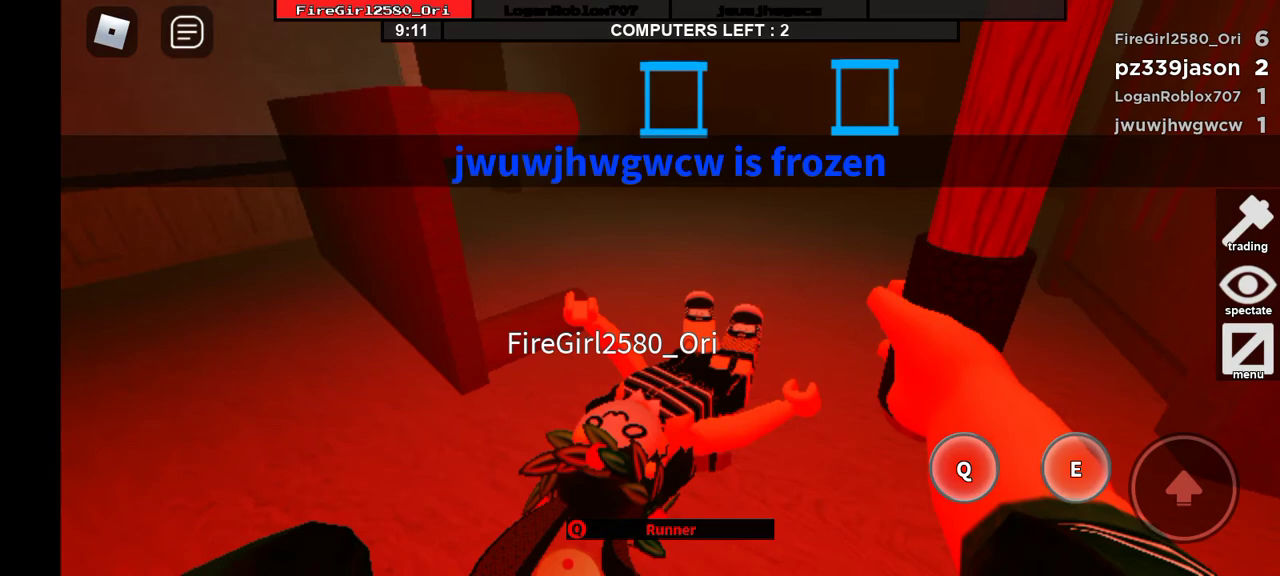
pyautogui.moveTo(245, 370); pyautogui.dragTo(255, 315)
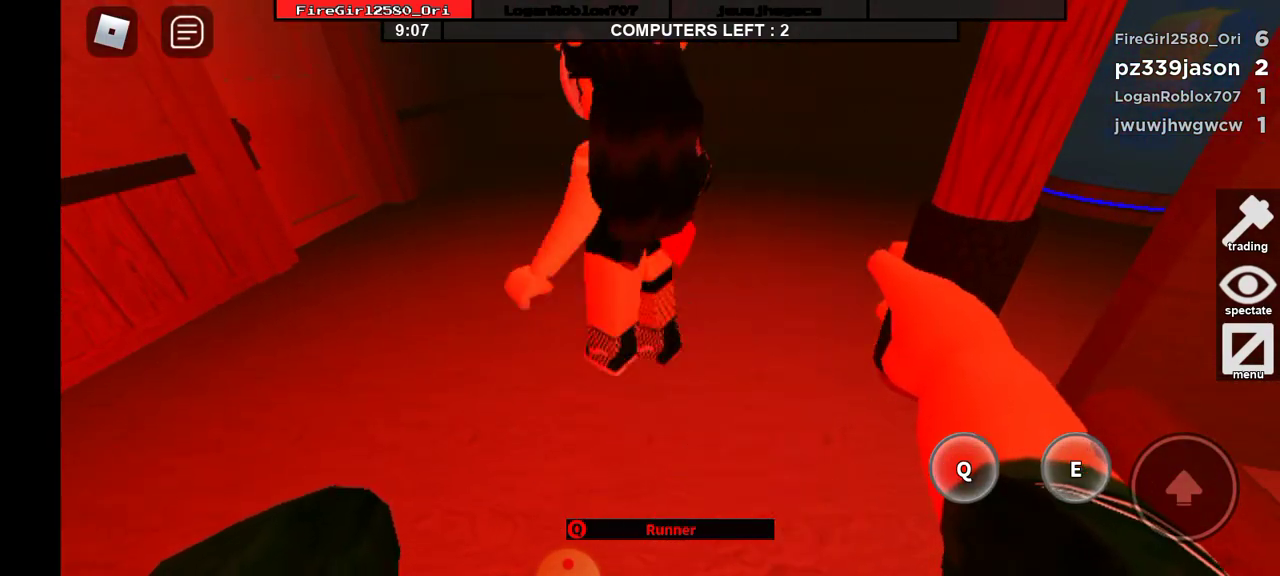
pyautogui.moveTo(171, 263); pyautogui.dragTo(265, 393)
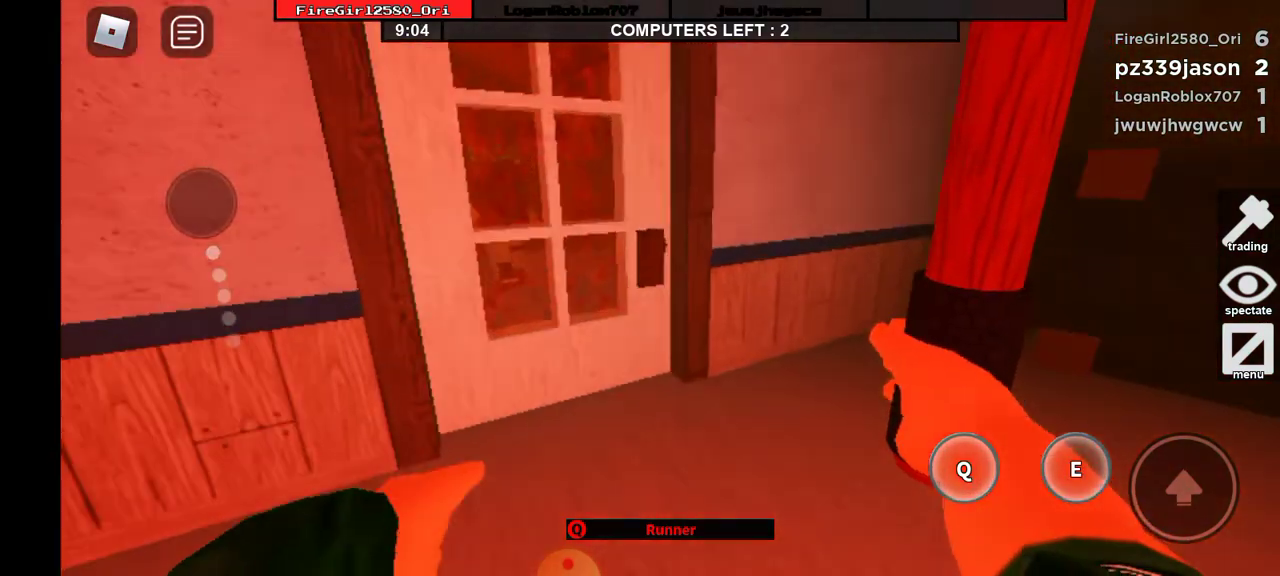
pyautogui.moveTo(265, 393); pyautogui.dragTo(200, 200)
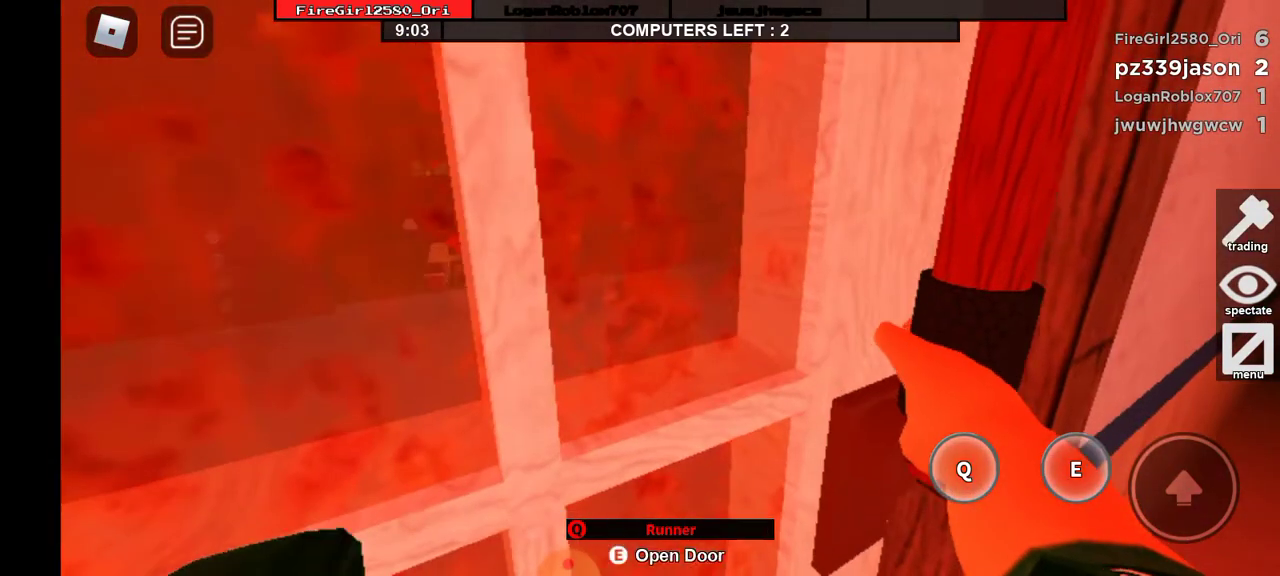
pyautogui.moveTo(240, 408); pyautogui.dragTo(145, 238)
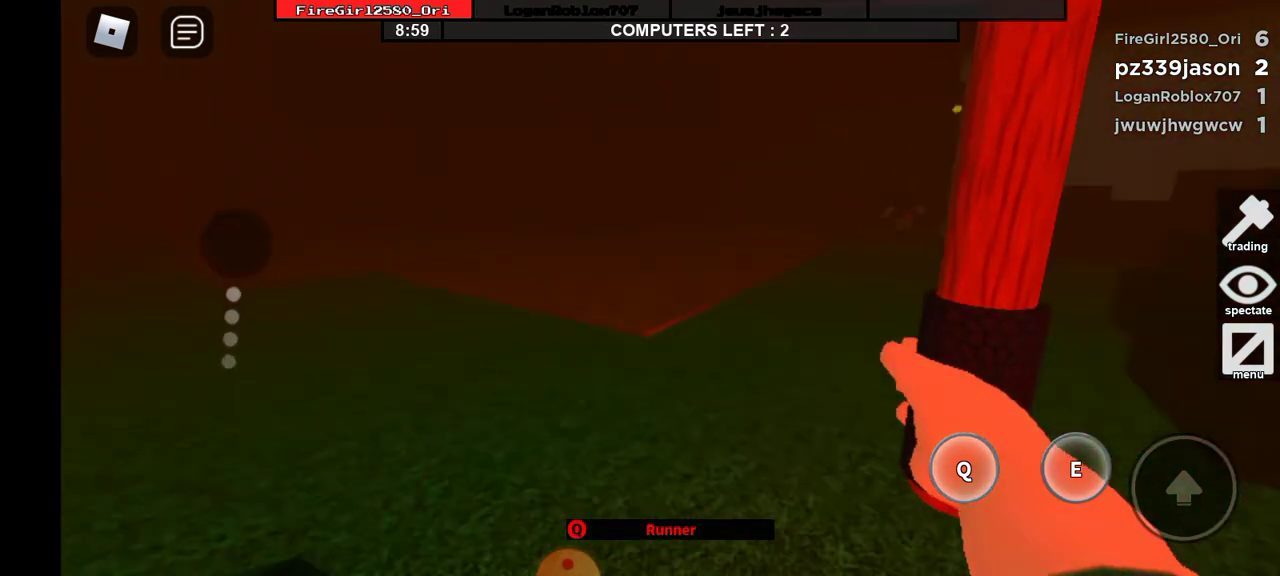
pyautogui.moveTo(235, 243)
pyautogui.mouseDown()
pyautogui.moveTo(243, 228)
pyautogui.moveTo(215, 200)
pyautogui.moveTo(237, 250)
pyautogui.moveTo(260, 238)
pyautogui.mouseUp()
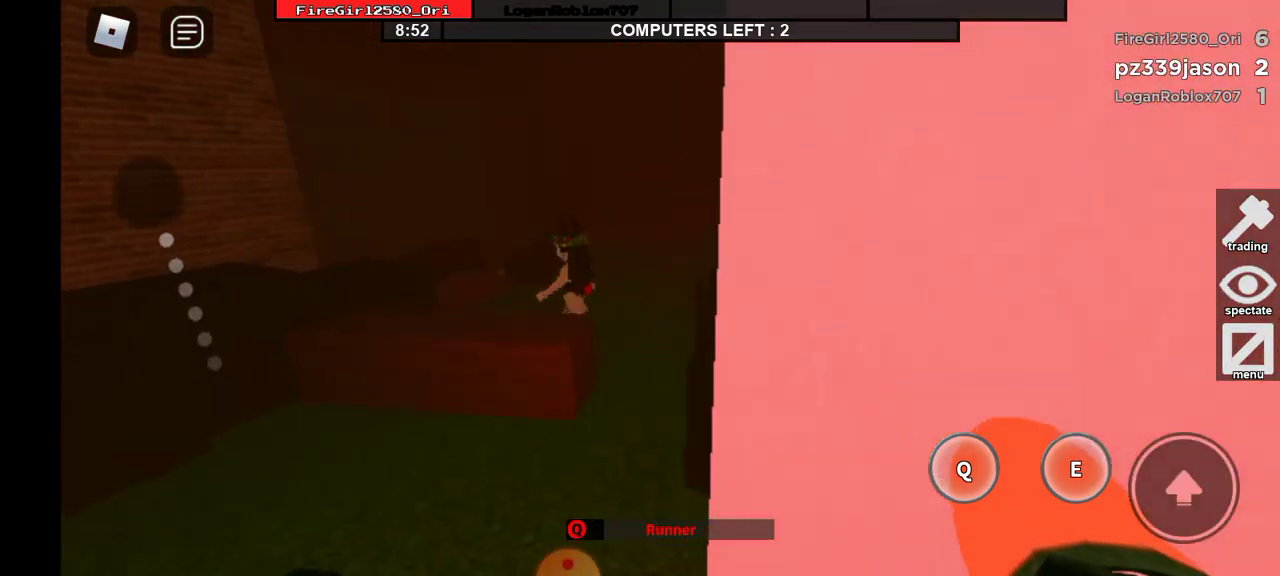
pyautogui.moveTo(147, 190)
pyautogui.mouseDown()
pyautogui.moveTo(243, 237)
pyautogui.moveTo(270, 290)
pyautogui.moveTo(275, 245)
pyautogui.moveTo(280, 340)
pyautogui.moveTo(255, 300)
pyautogui.moveTo(275, 345)
pyautogui.moveTo(385, 325)
pyautogui.moveTo(305, 240)
pyautogui.moveTo(285, 240)
pyautogui.mouseUp()
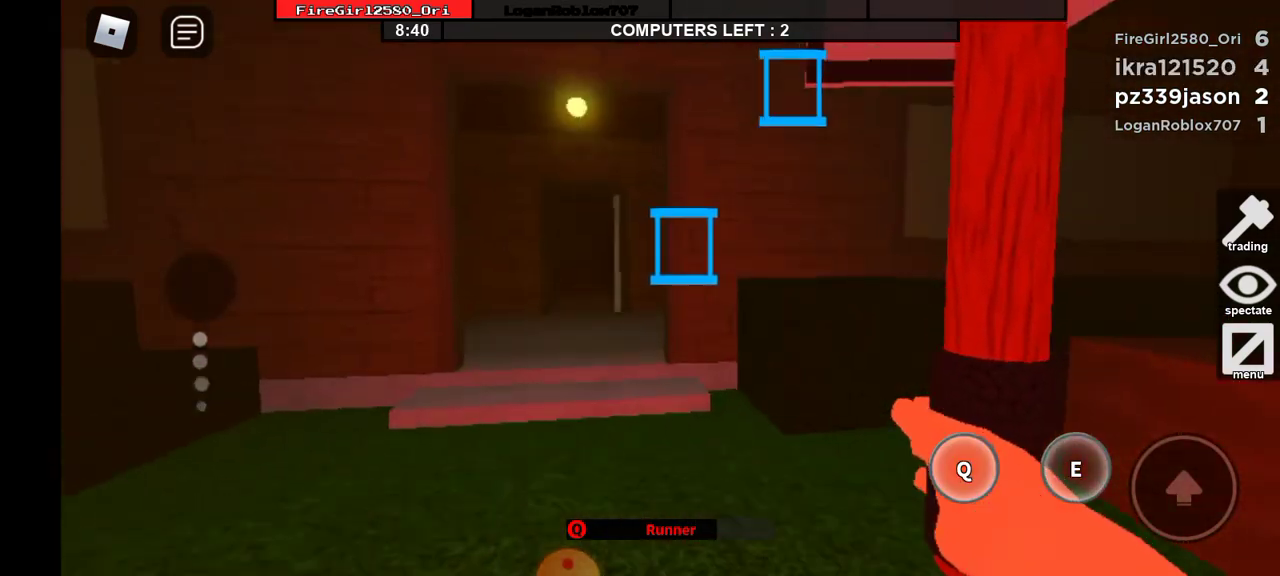
pyautogui.moveTo(200, 285)
pyautogui.mouseDown()
pyautogui.moveTo(131, 194)
pyautogui.moveTo(200, 271)
pyautogui.moveTo(205, 245)
pyautogui.moveTo(191, 229)
pyautogui.moveTo(251, 300)
pyautogui.moveTo(251, 250)
pyautogui.mouseUp()
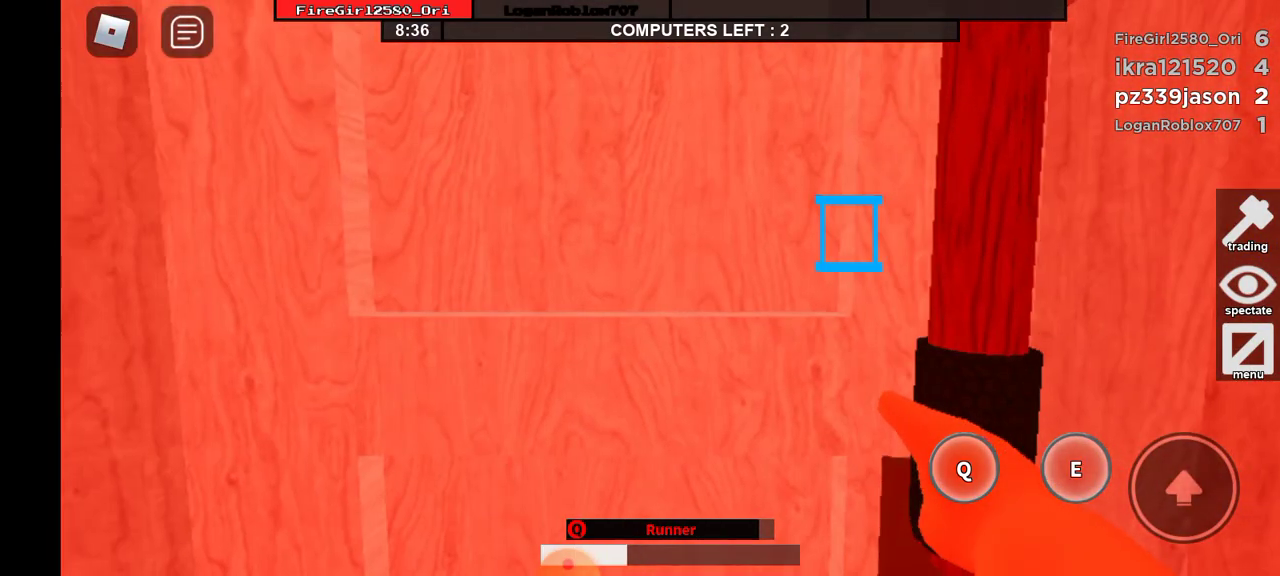
pyautogui.moveTo(214, 371)
pyautogui.mouseDown()
pyautogui.moveTo(214, 428)
pyautogui.moveTo(129, 314)
pyautogui.mouseUp()
pyautogui.moveTo(203, 390)
pyautogui.mouseDown()
pyautogui.moveTo(194, 266)
pyautogui.moveTo(220, 275)
pyautogui.moveTo(155, 265)
pyautogui.moveTo(240, 415)
pyautogui.moveTo(210, 278)
pyautogui.mouseUp()
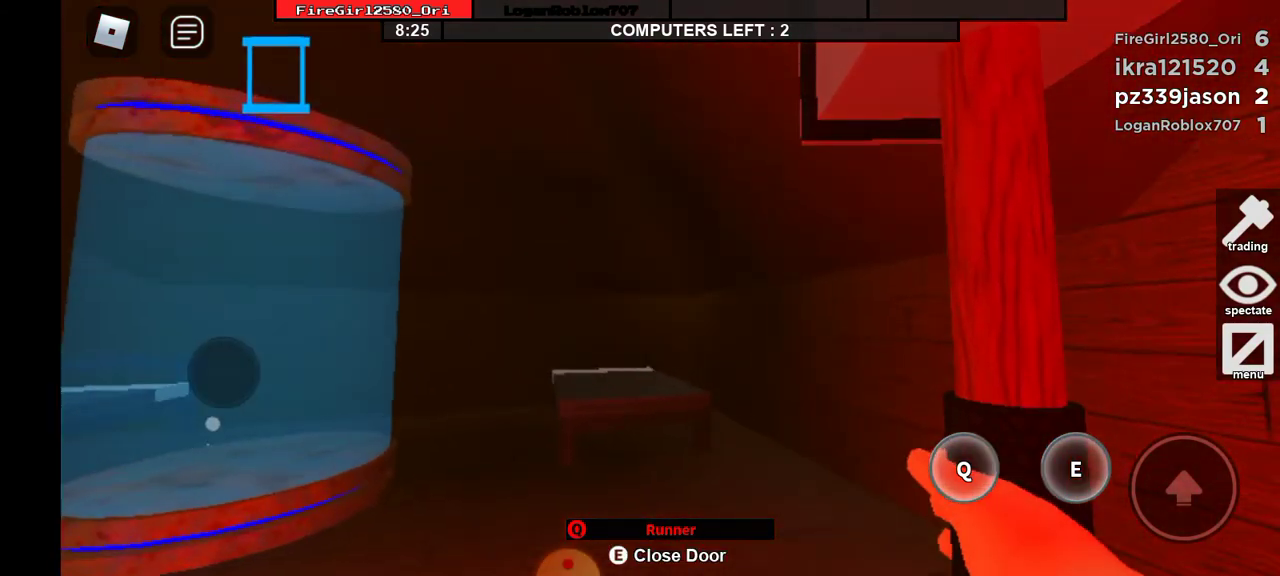
pyautogui.moveTo(114, 371); pyautogui.dragTo(114, 340)
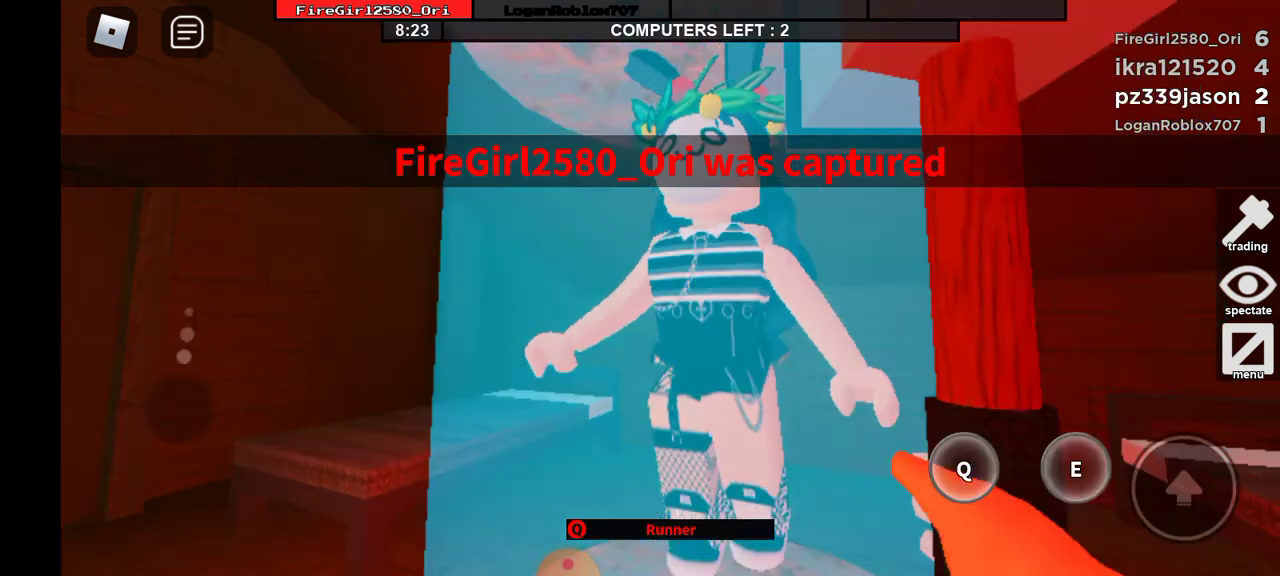
pyautogui.moveTo(180, 455); pyautogui.dragTo(188, 315)
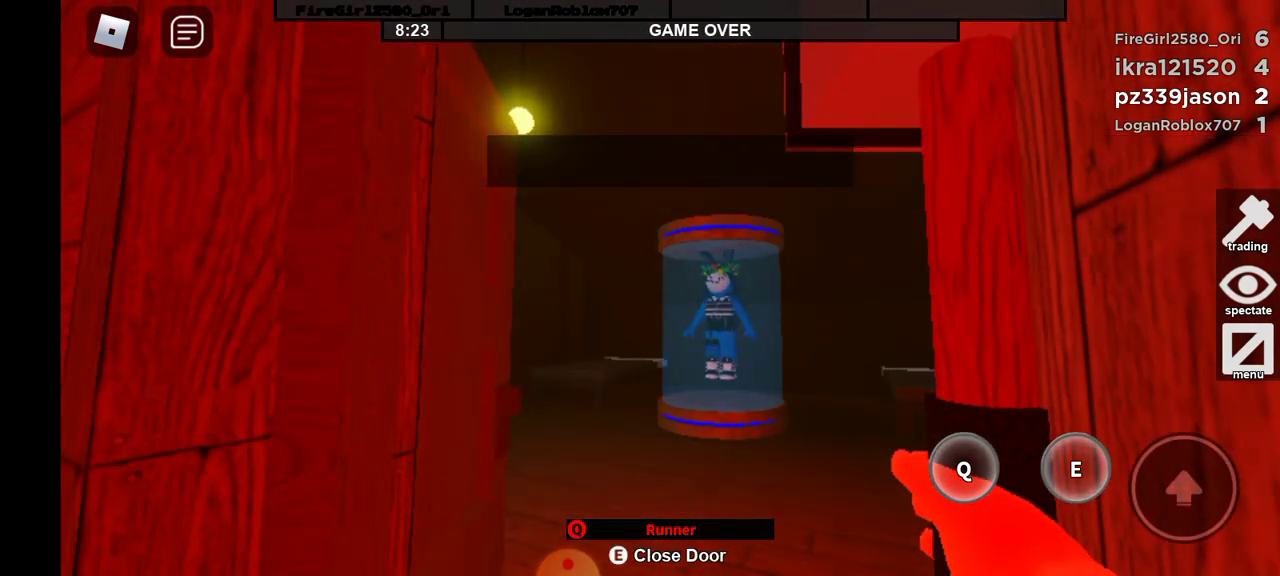
pyautogui.click(567, 540)
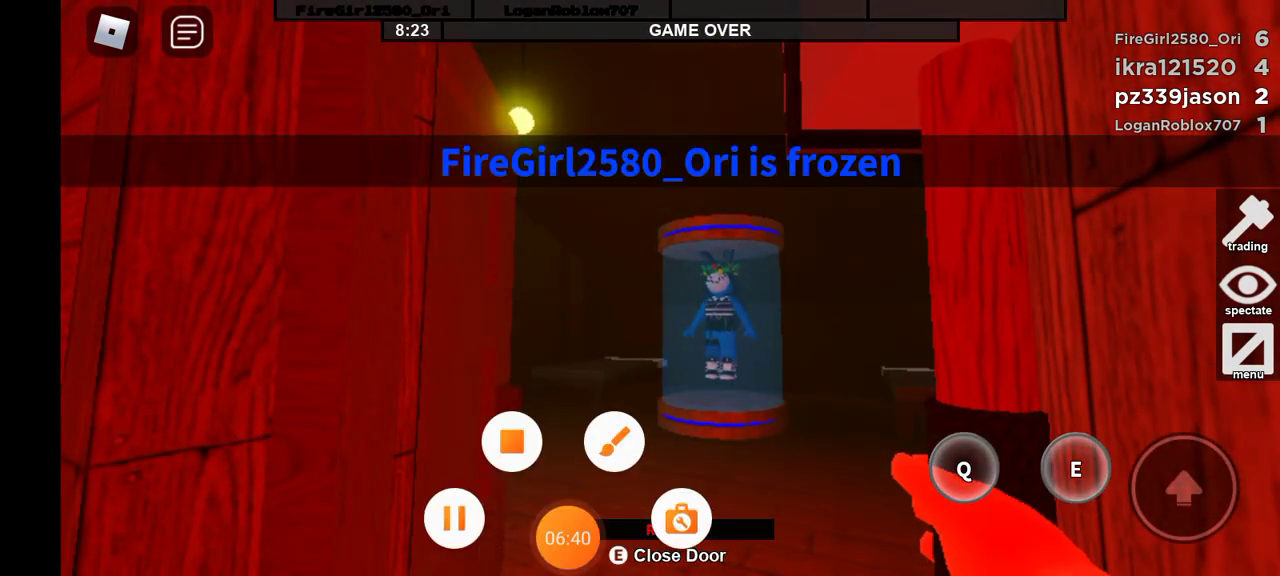